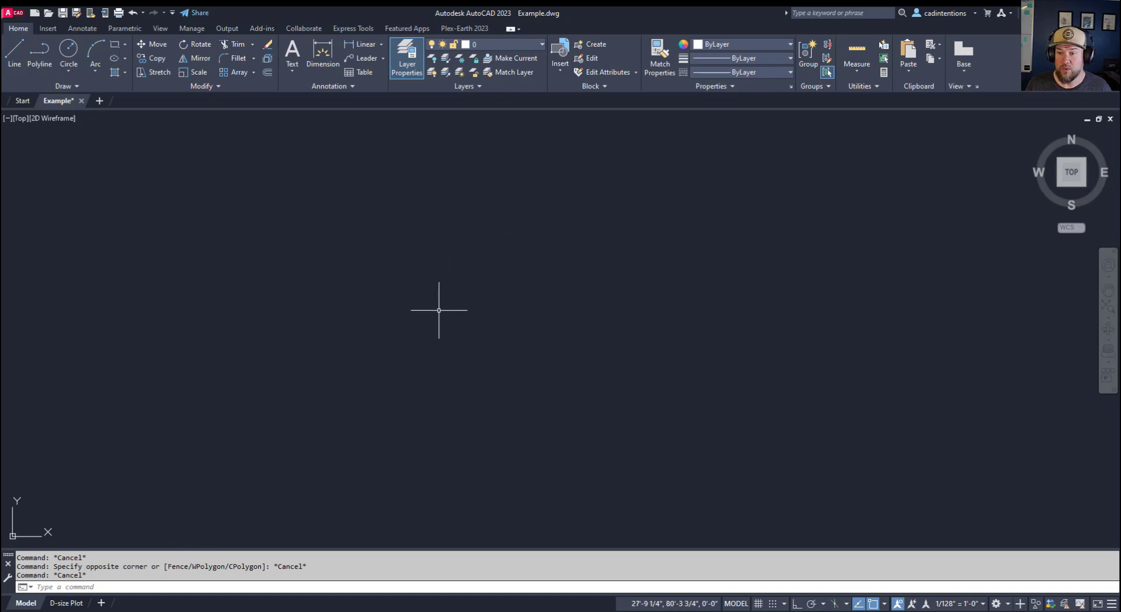
Step: From the Insert tab, open the External References palette with XREF and move it right
left_click(471, 316)
left_click(465, 336)
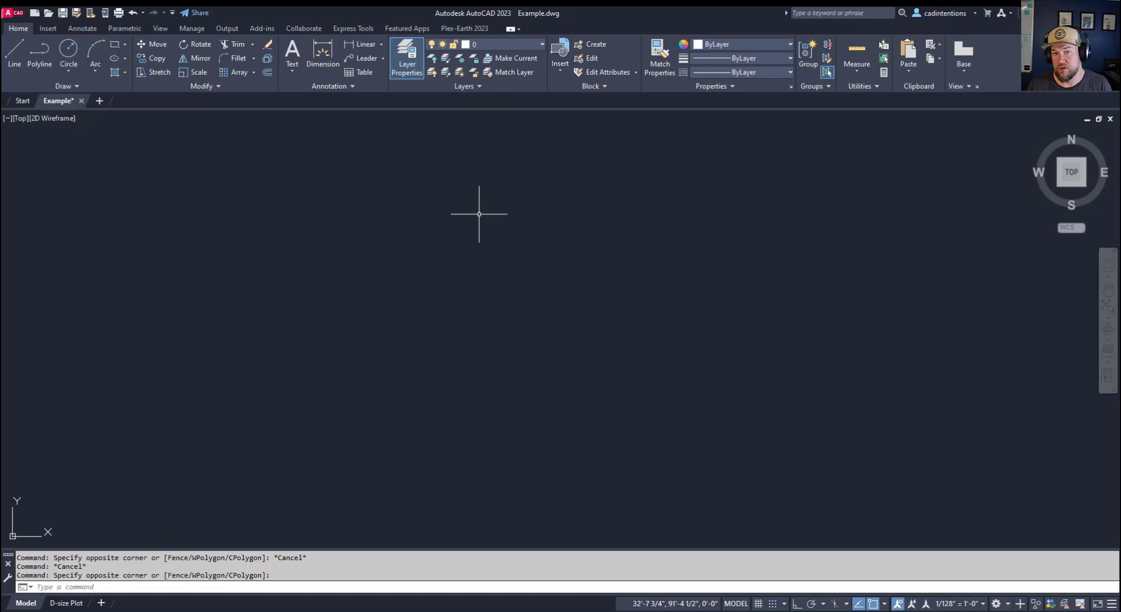
left_click(458, 237)
left_click(460, 258)
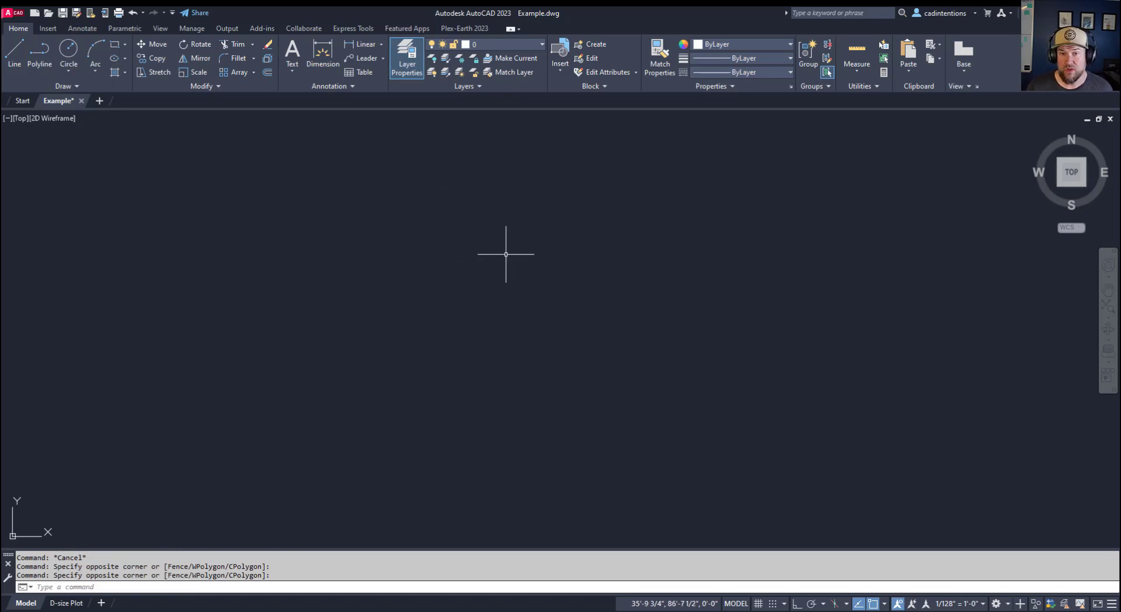
left_click(47, 28)
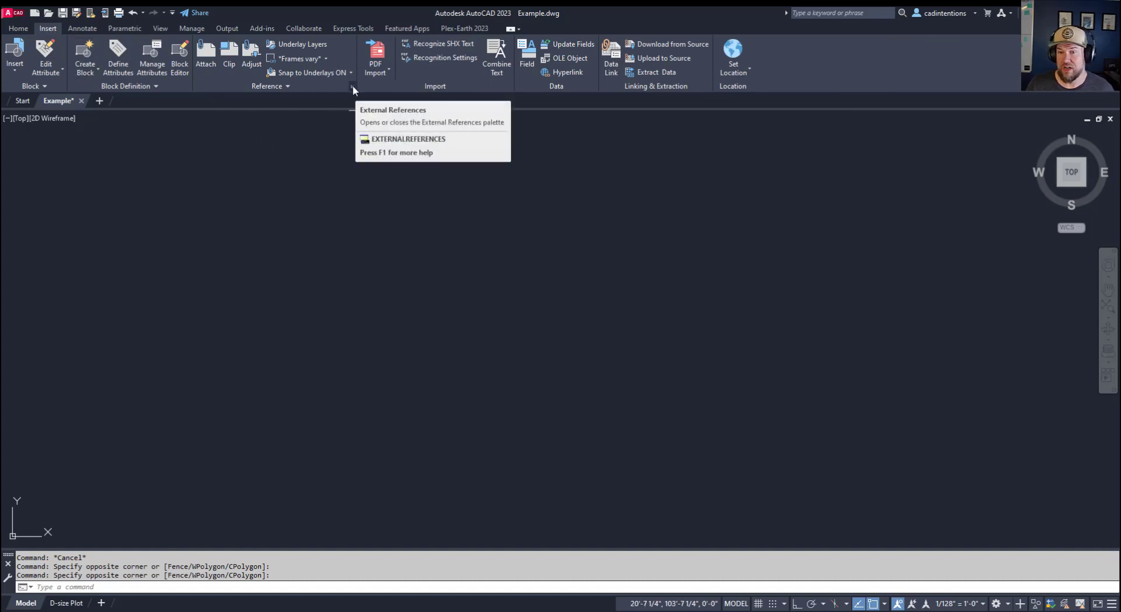
type("xref")
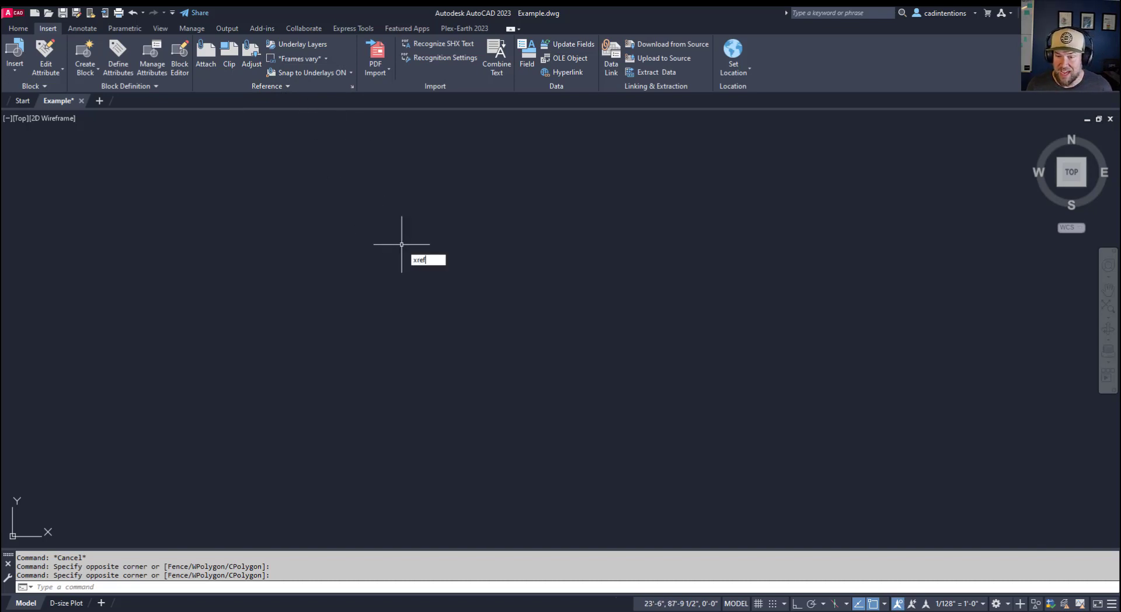
key("Return")
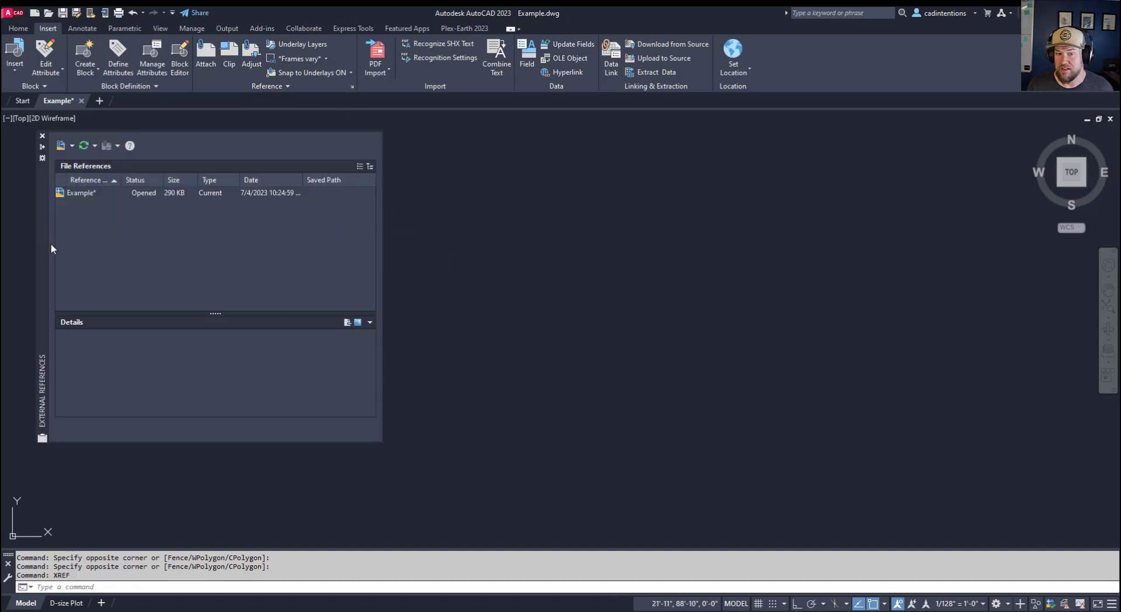
left_click_drag(40, 250, 169, 254)
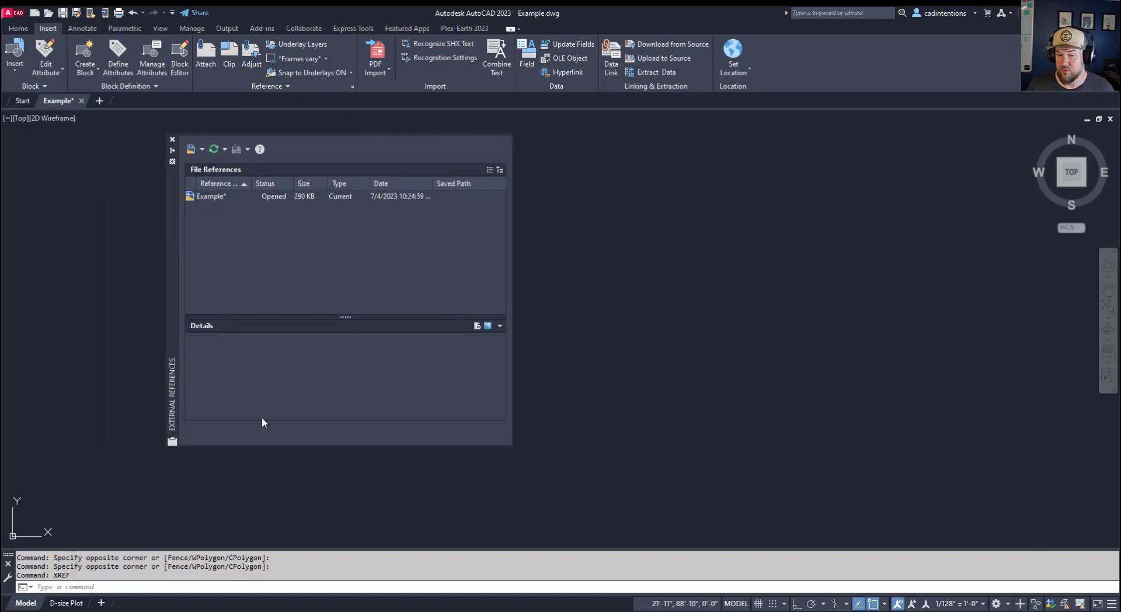
Step: Choose Attach DWG from the External References palette's Attach dropdown
right_click(259, 235)
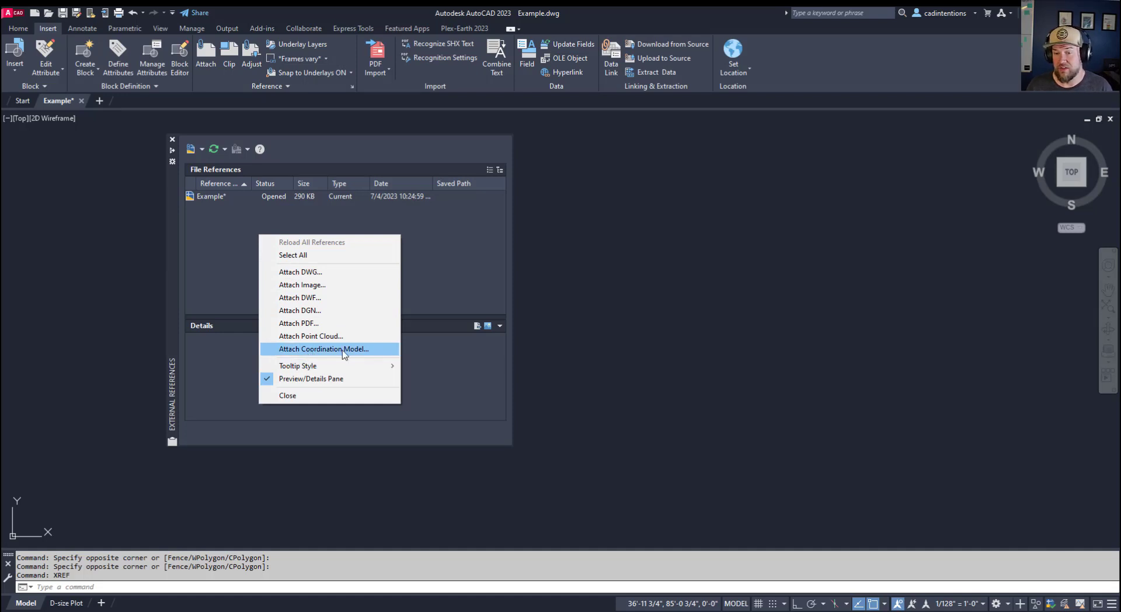
left_click(246, 244)
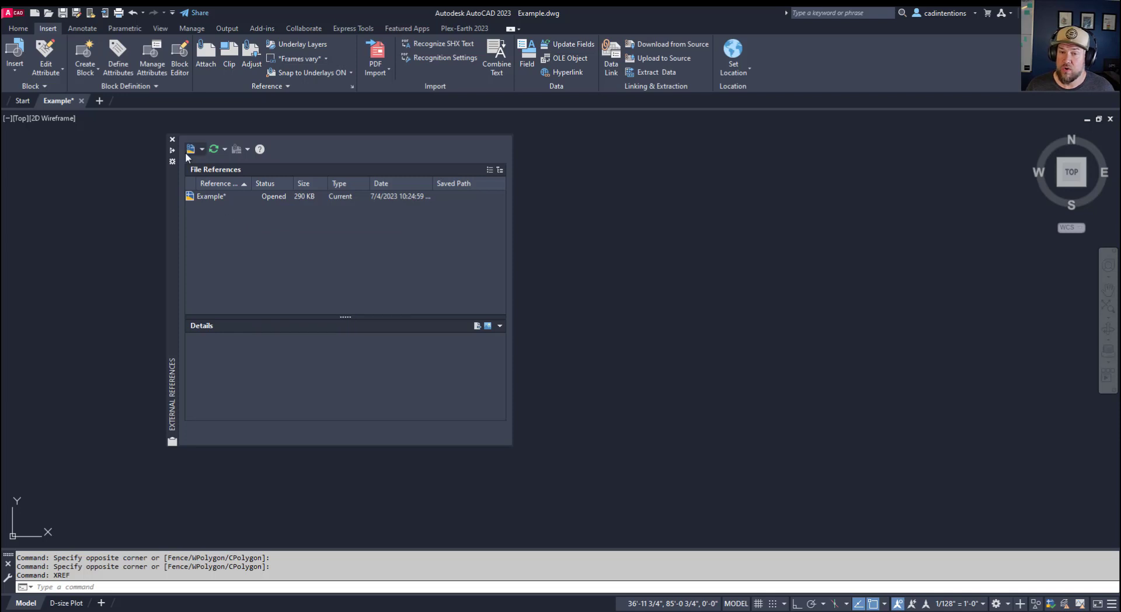
left_click(202, 150)
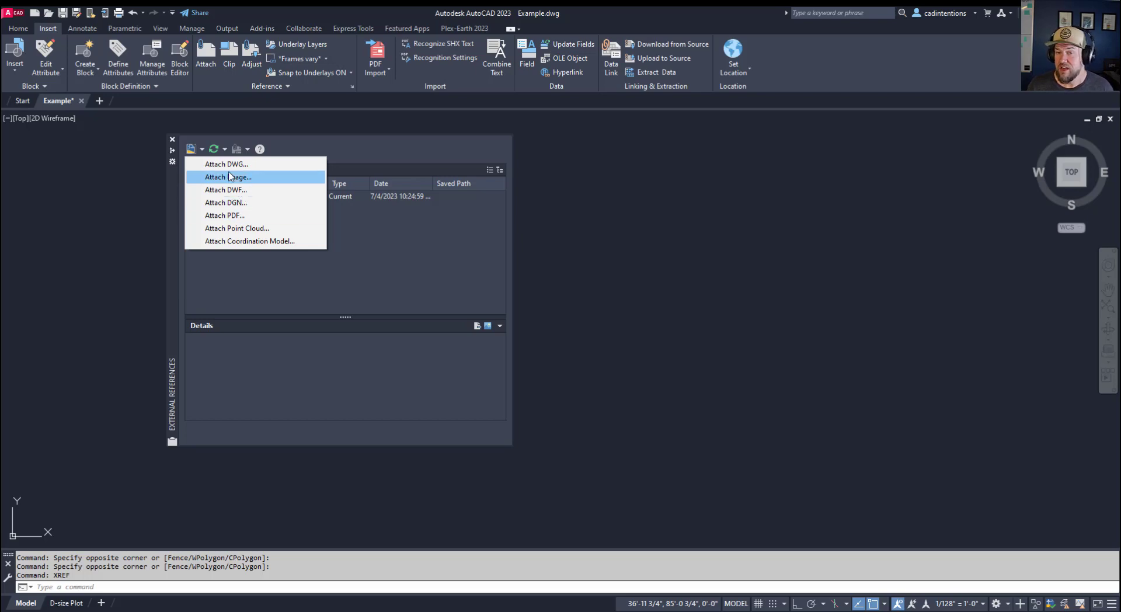
left_click(226, 164)
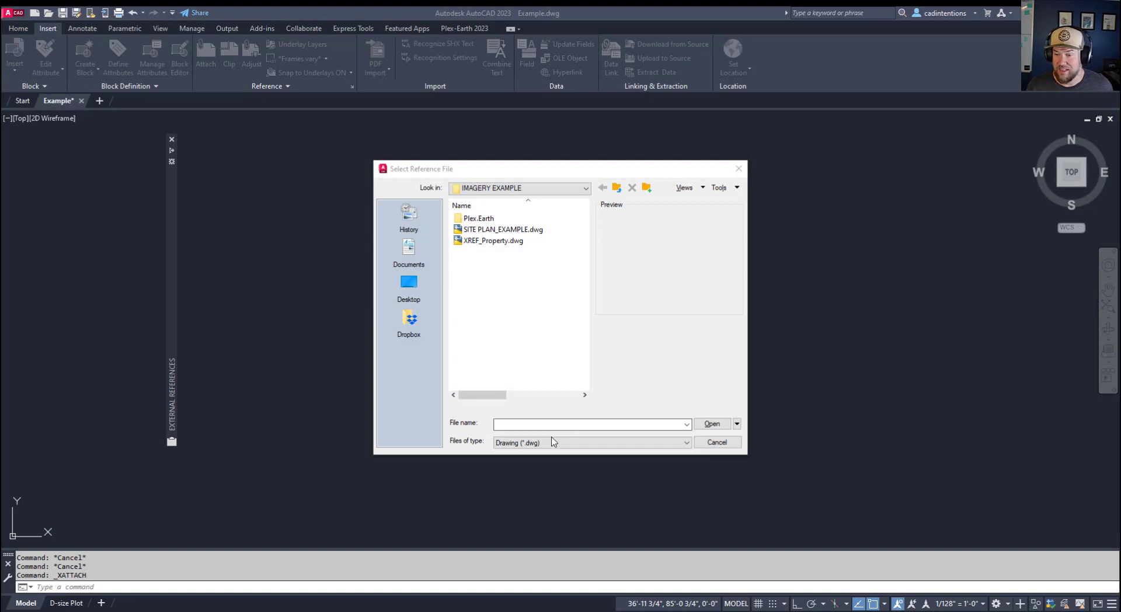
Step: Go to the DRAWINGS folder via its pasted path and select floorplan.dwg
left_click(590, 424)
key("ctrl+v")
left_click(712, 424)
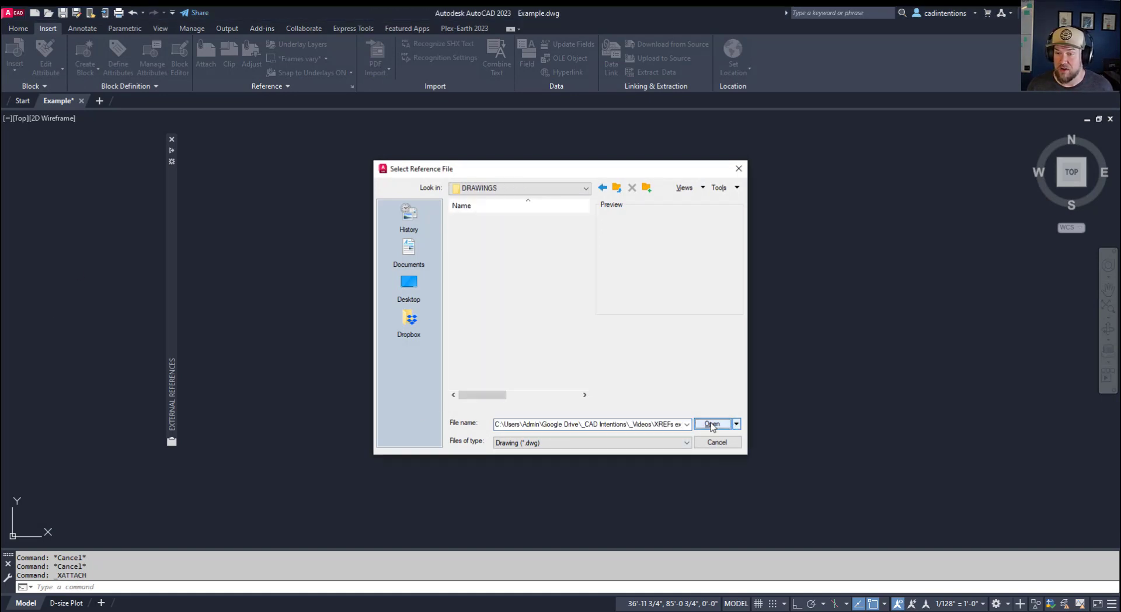
left_click_drag(518, 168, 402, 147)
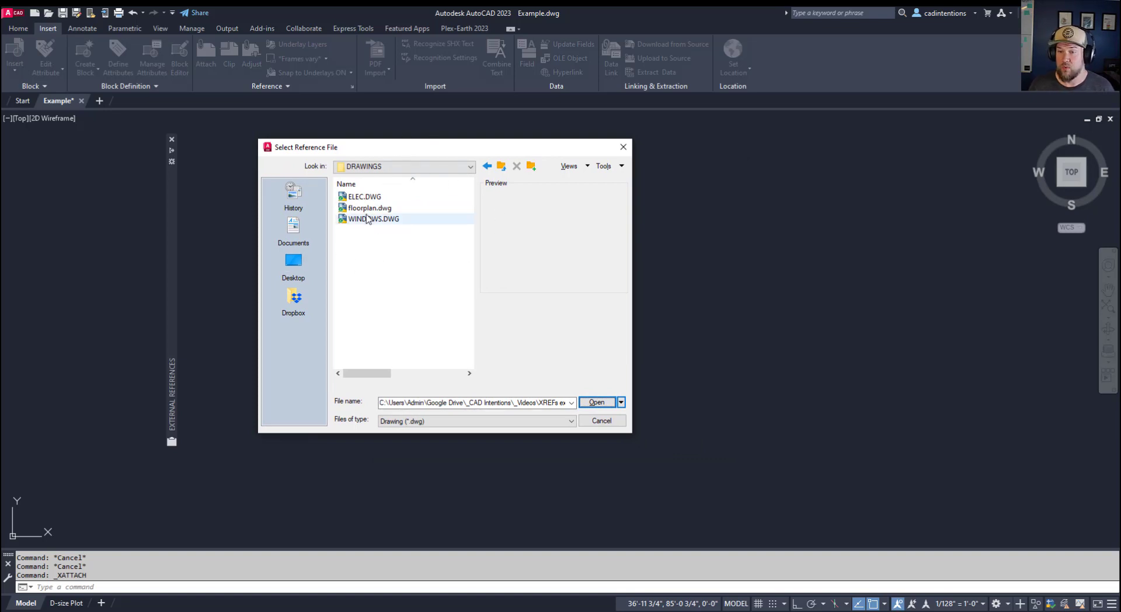
left_click(368, 211)
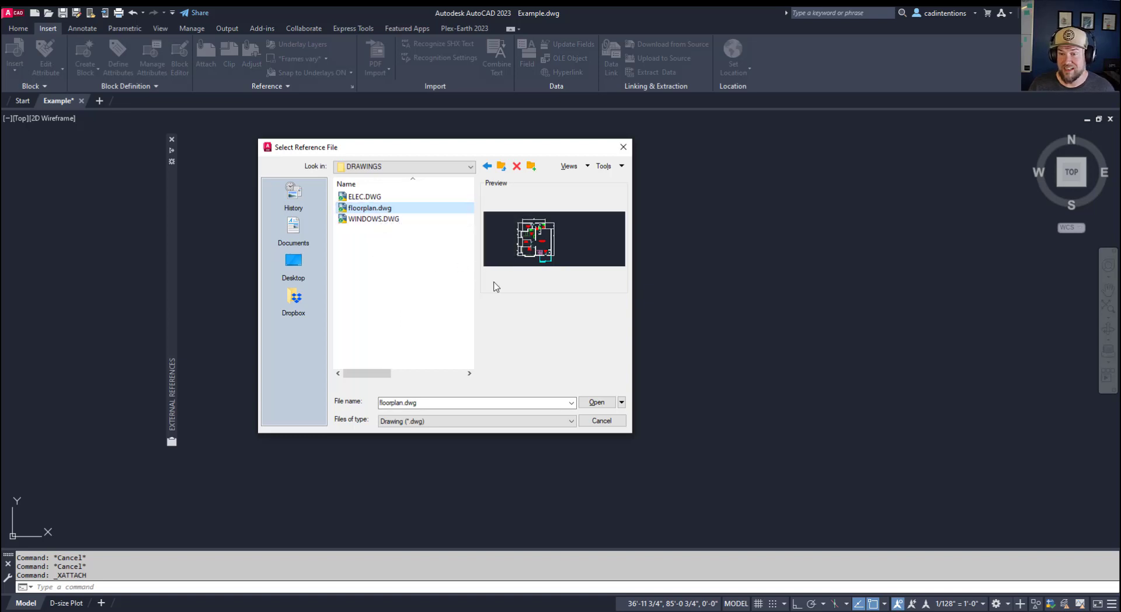
Step: Confirm floorplan.dwg and move the Attach External Reference dialog into place
left_click(604, 404)
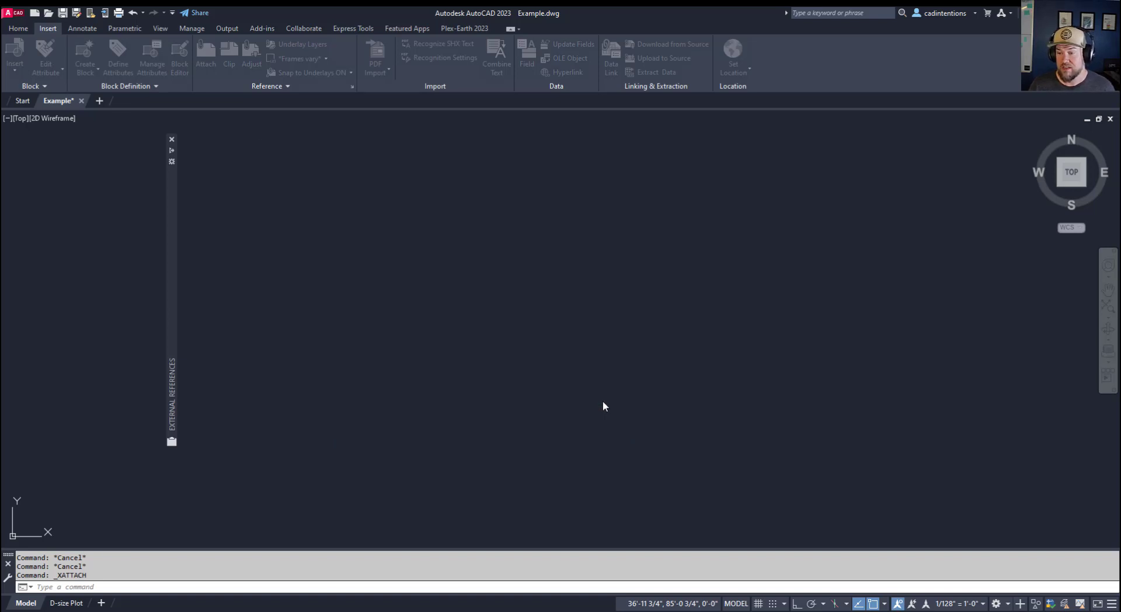
left_click_drag(548, 192, 417, 173)
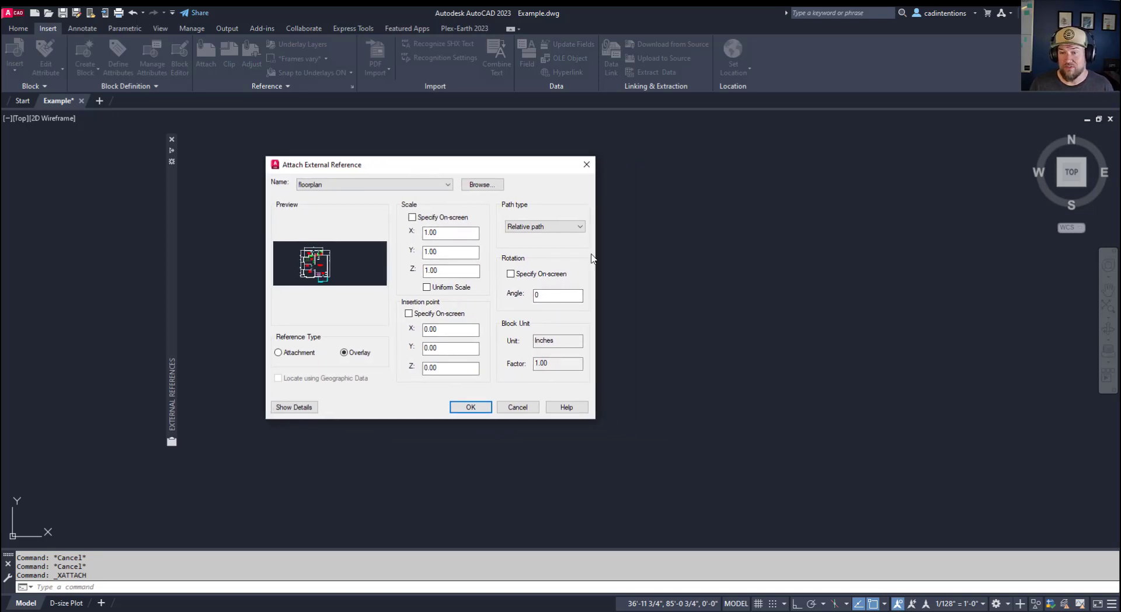
left_click_drag(453, 167, 445, 163)
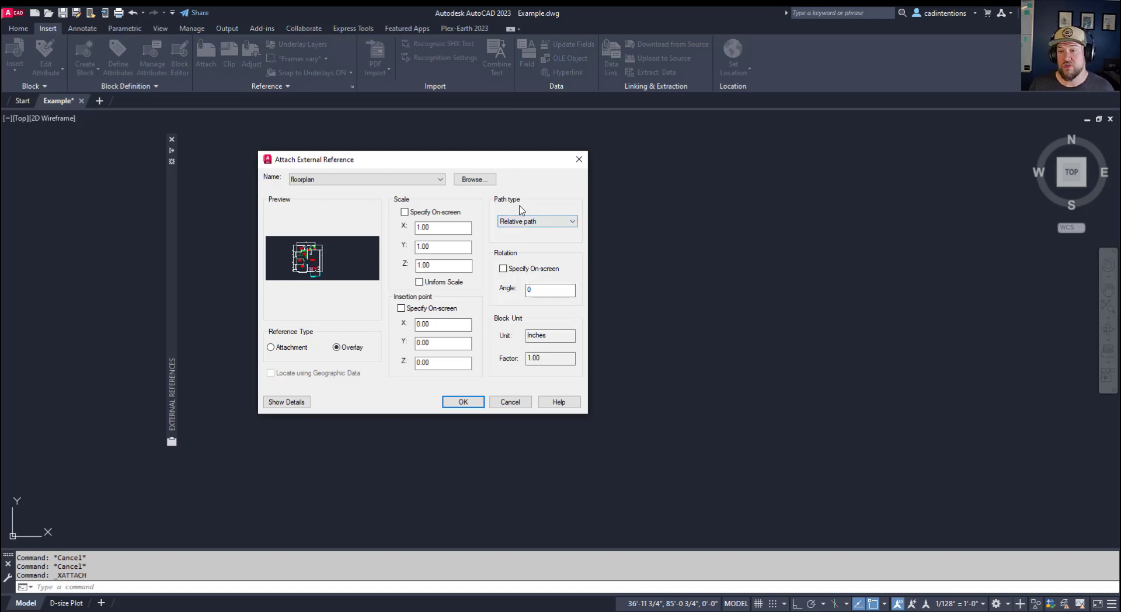
left_click(520, 226)
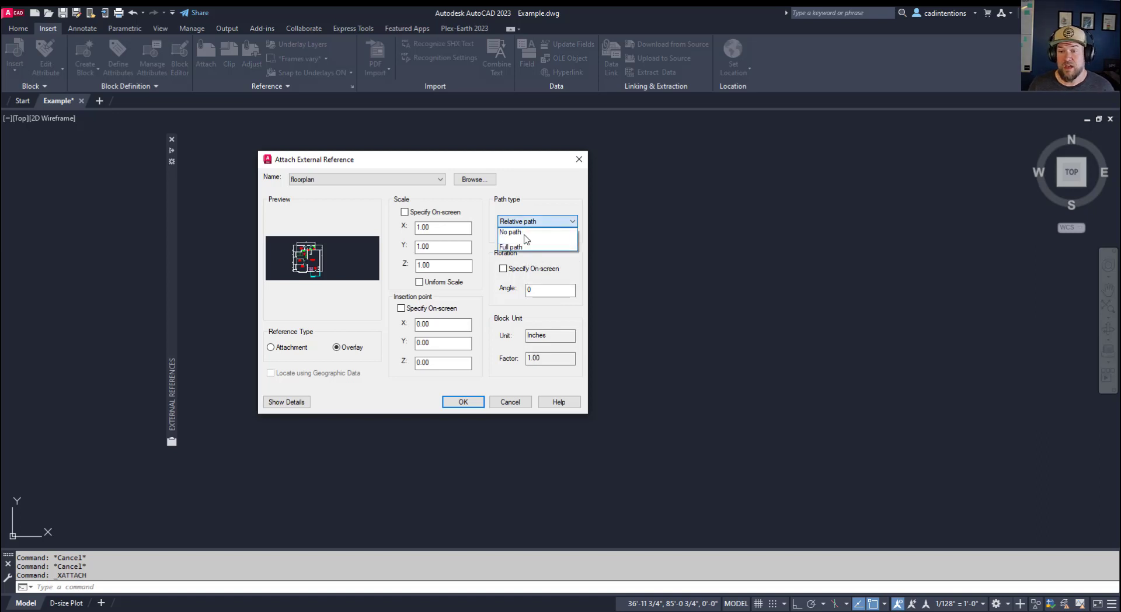
left_click(524, 241)
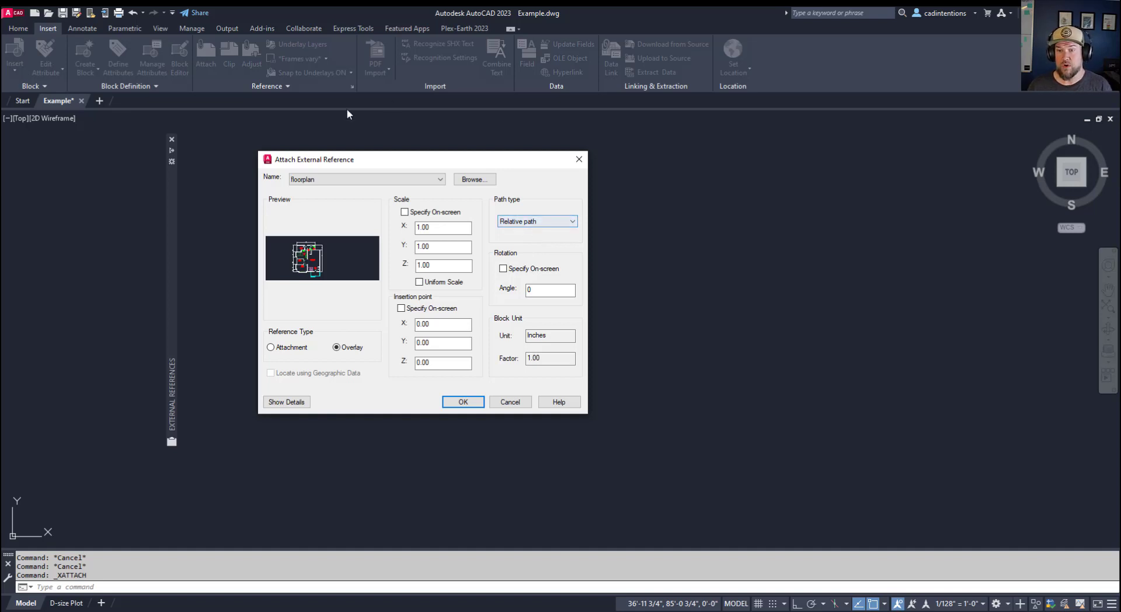
left_click(564, 221)
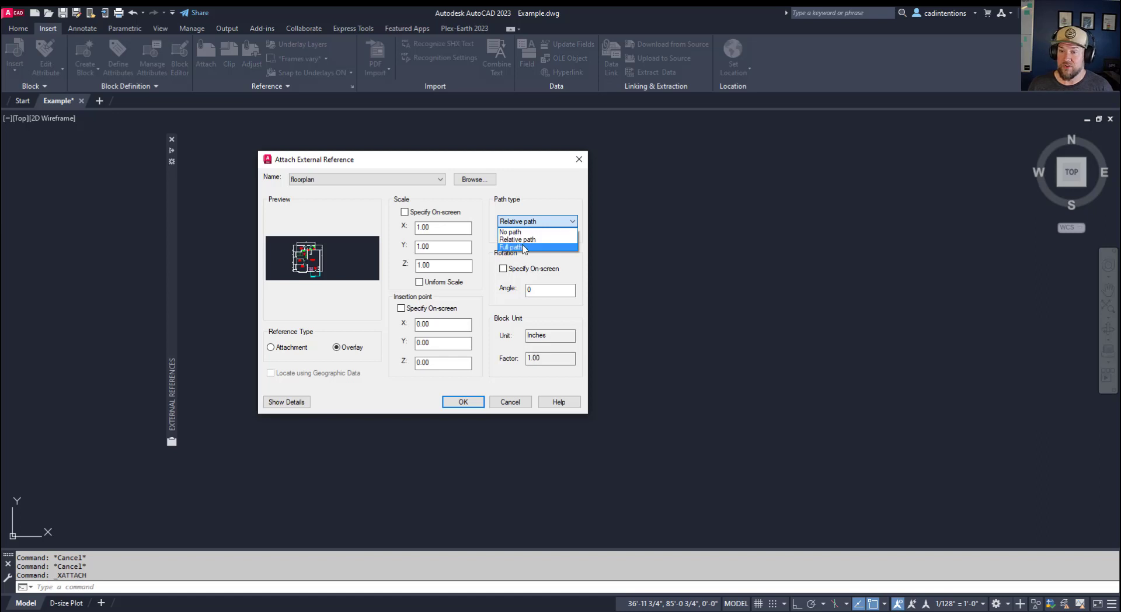
left_click(523, 250)
left_click(537, 222)
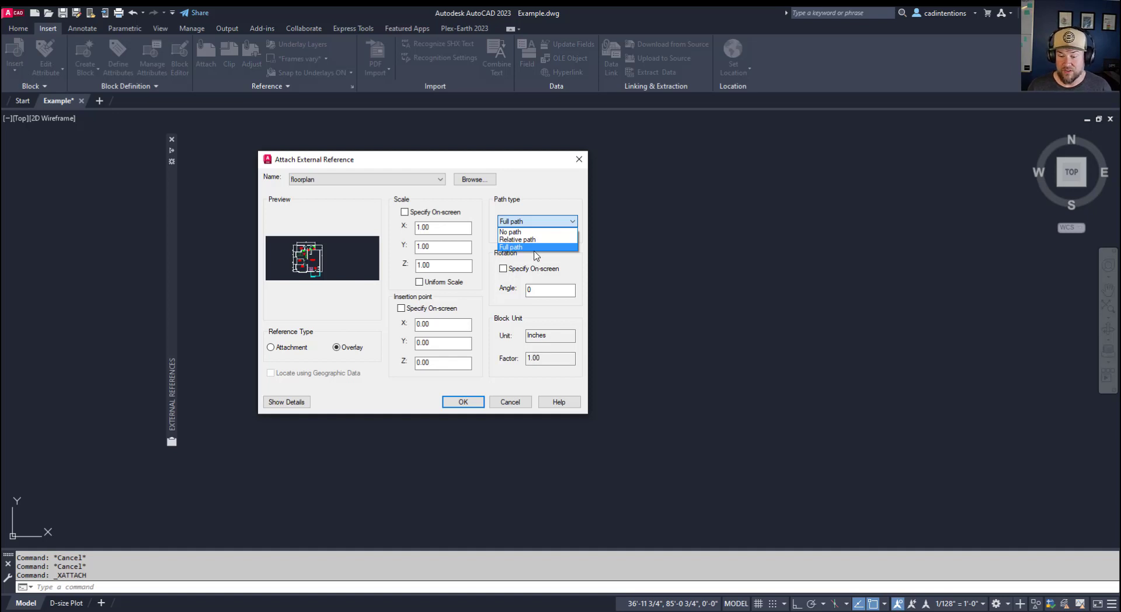
left_click(523, 231)
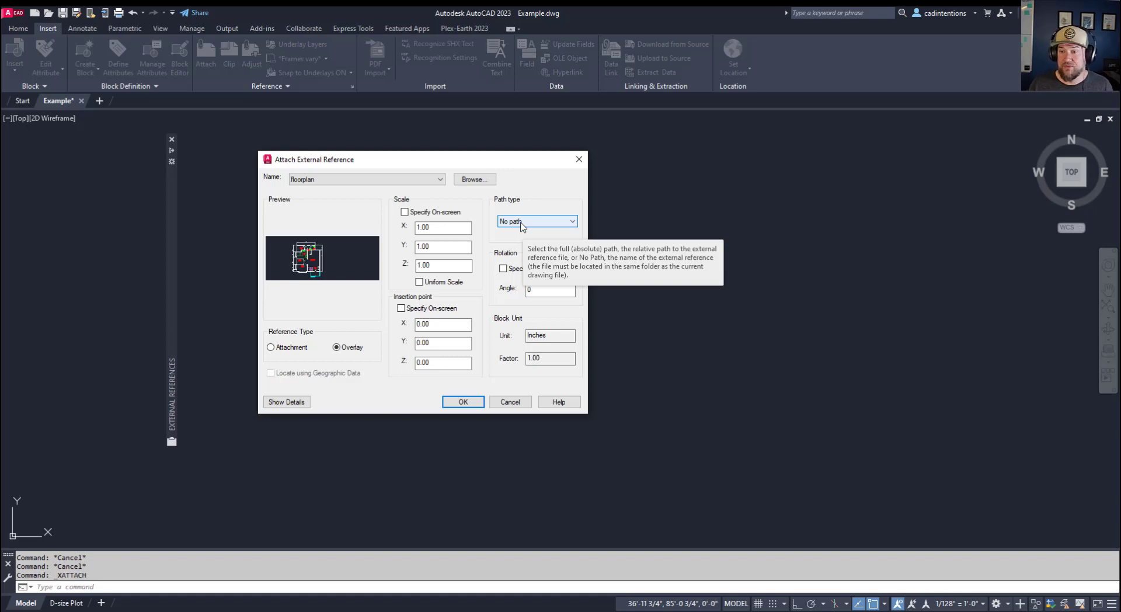
left_click(521, 222)
Step: Set the path type back to Relative path in the Attach External Reference dialog
left_click(524, 237)
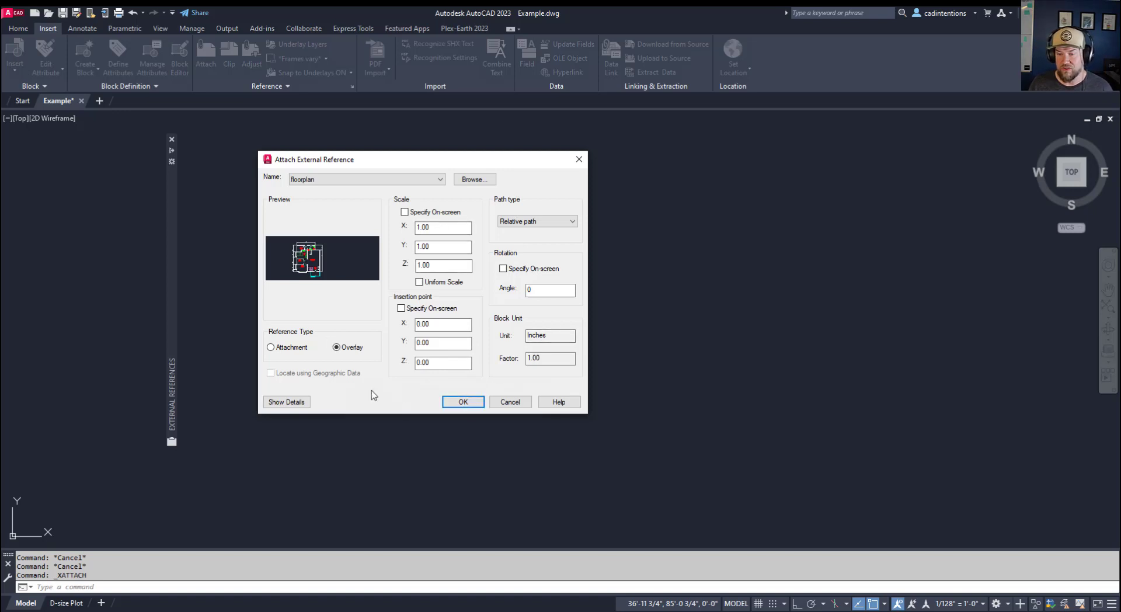
Step: Attach the floorplan overlay and clear any active command
left_click(463, 402)
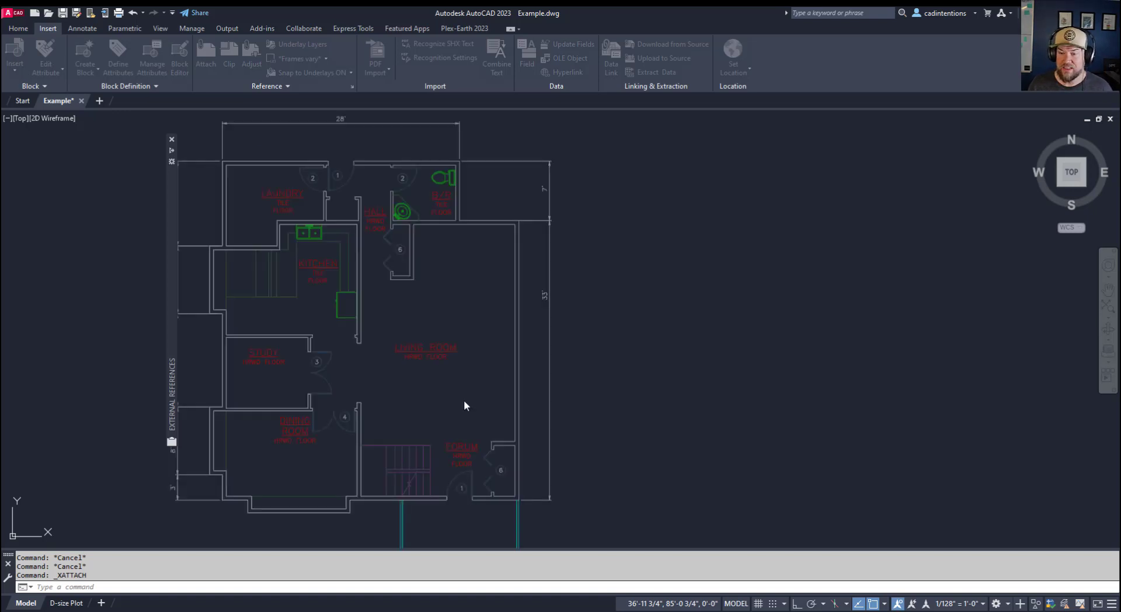
scroll(427, 343, "down", 2)
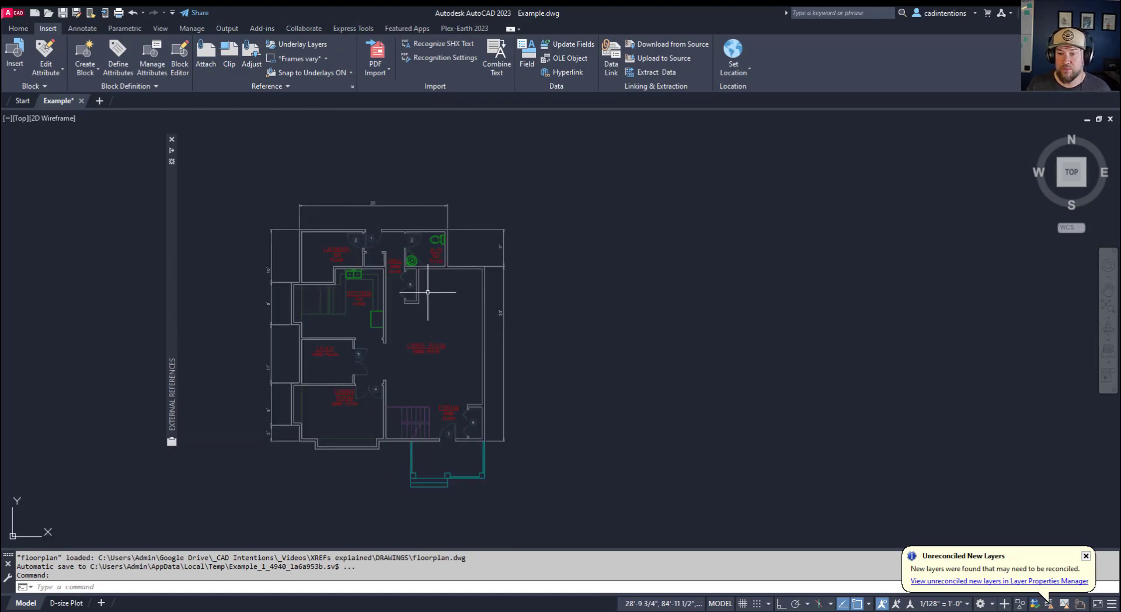
key("Escape")
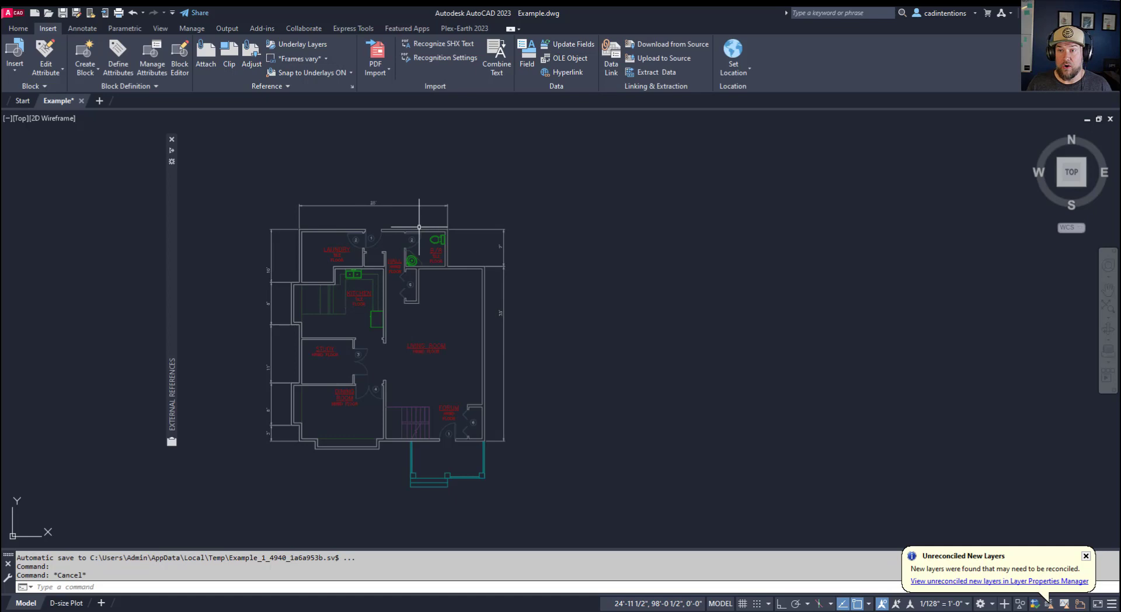
key("Escape")
Step: Select and deselect the floor plan xref, then open Layer Properties from the Home tab
left_click(334, 264)
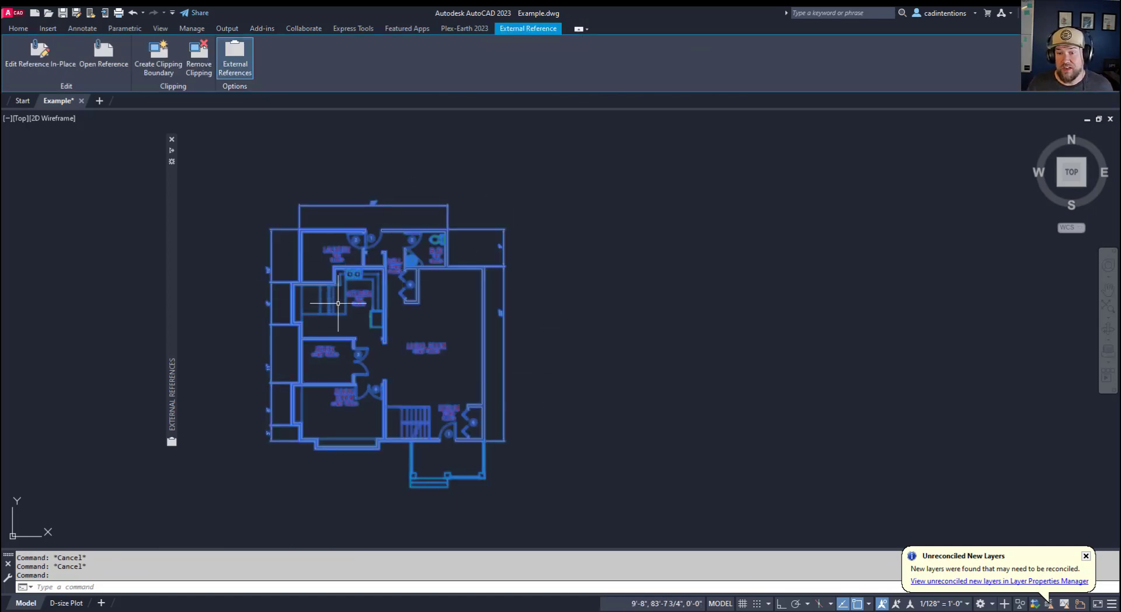
key("Escape")
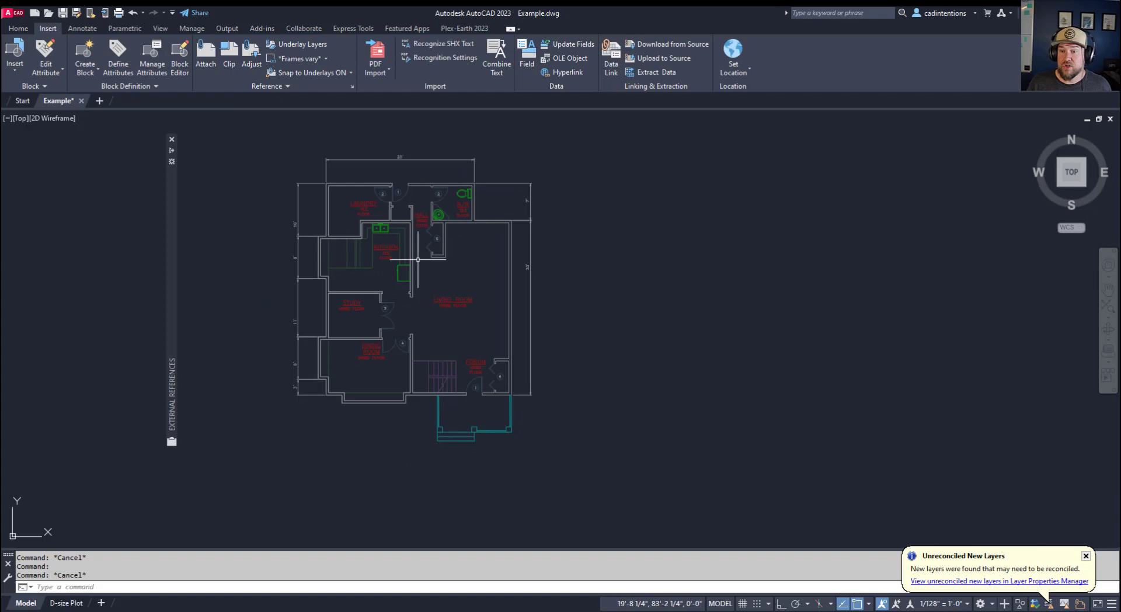
left_click(410, 262)
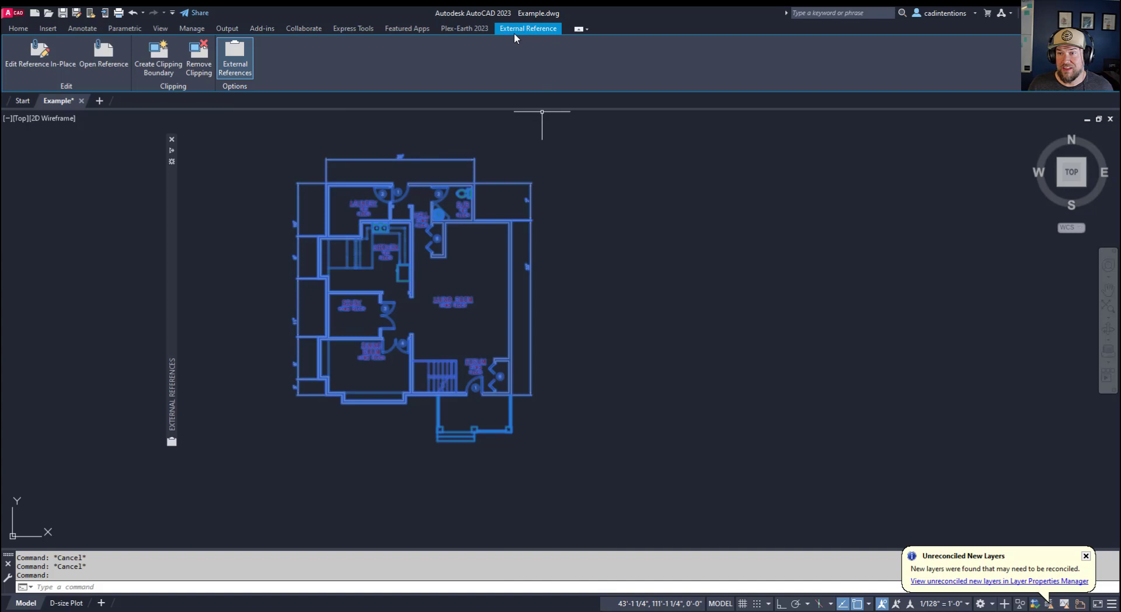
key("Escape")
key("Escape")
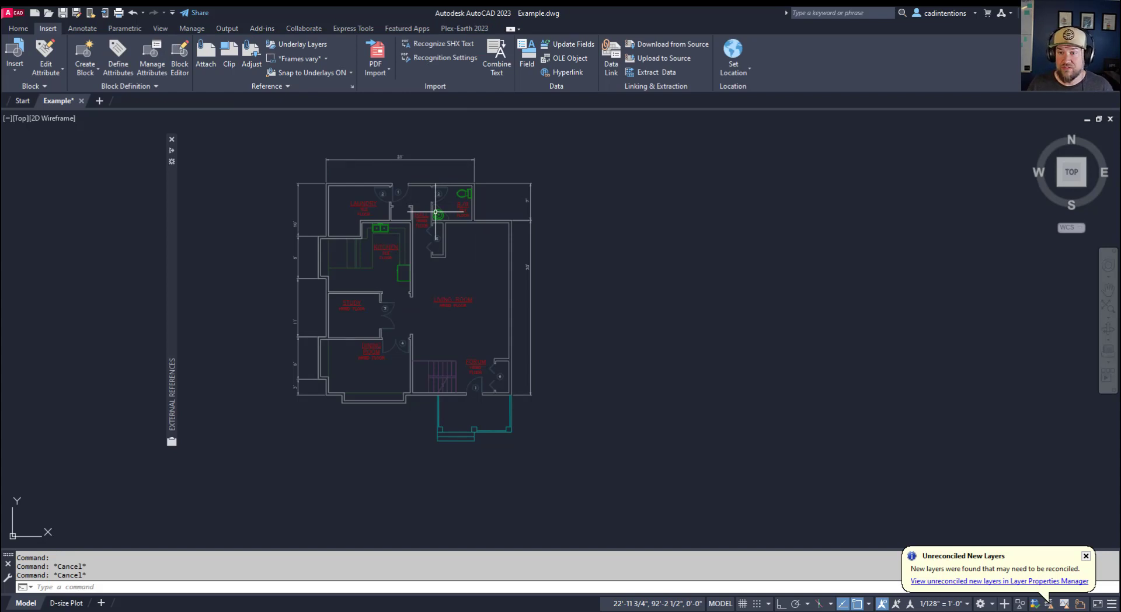
left_click(18, 28)
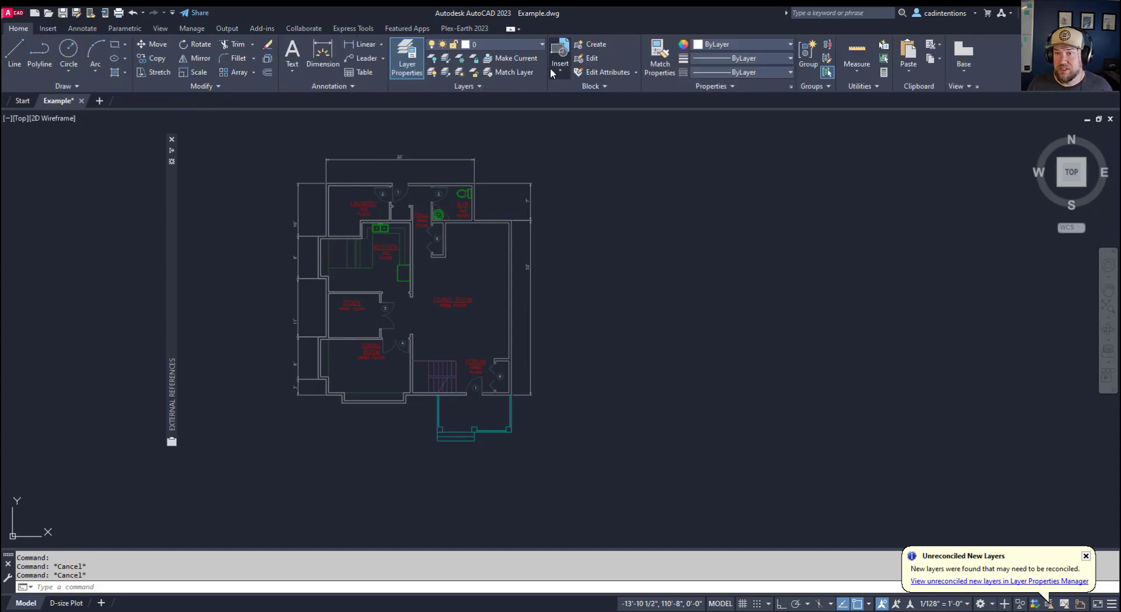
left_click(411, 67)
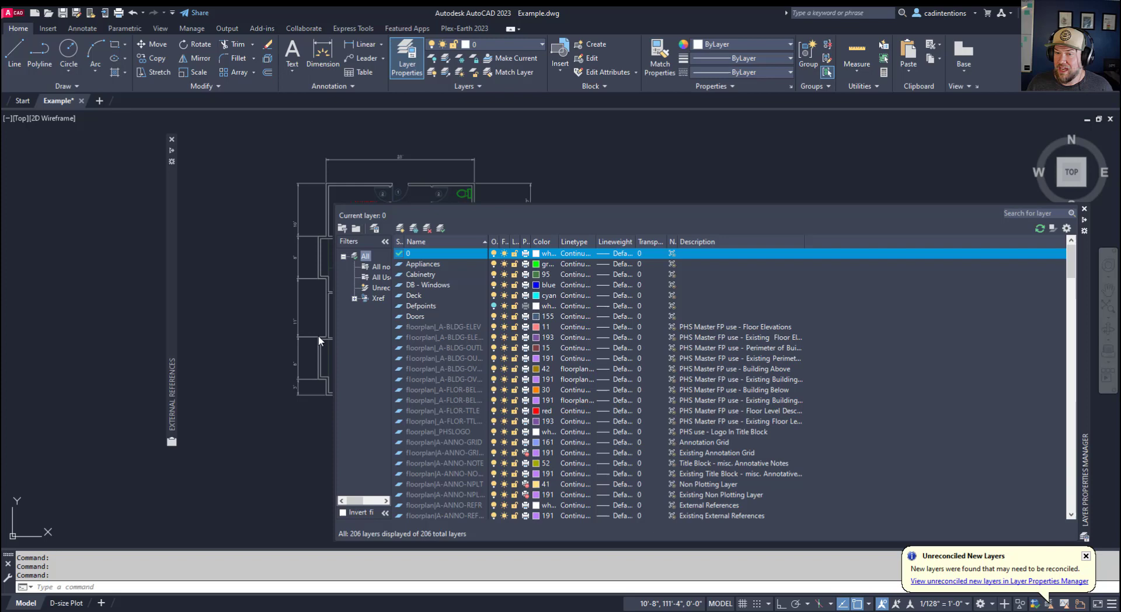
Step: Move and resize the Layer Properties Manager, panning the plan's lower rooms into view
mouse_move(320, 342)
left_mouse_down()
mouse_move(141, 373)
mouse_move(128, 342)
left_mouse_up()
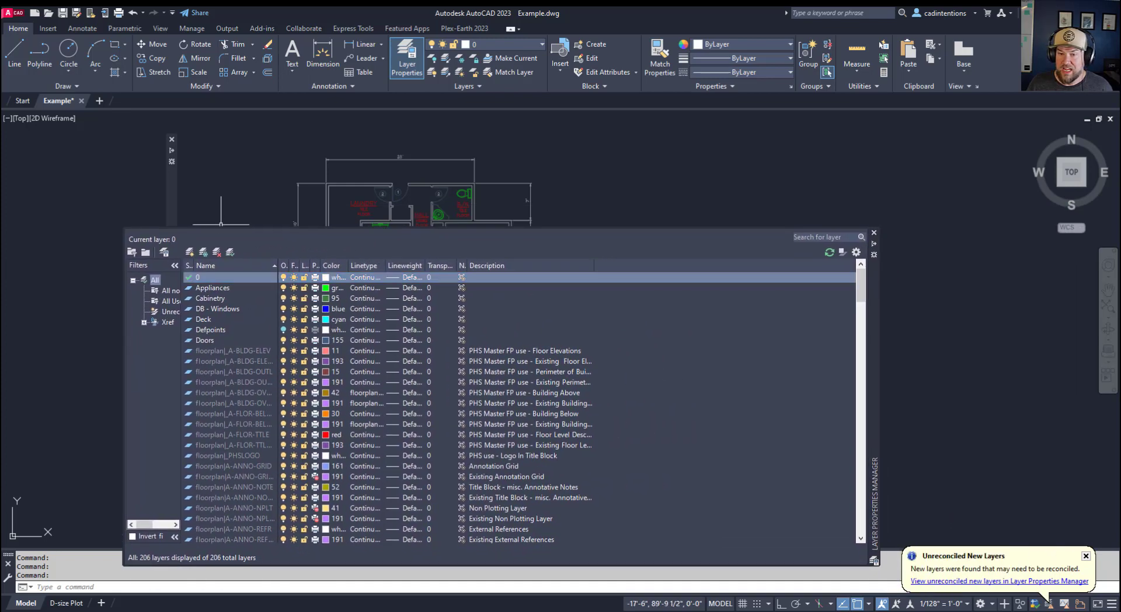
left_click_drag(223, 227, 232, 337)
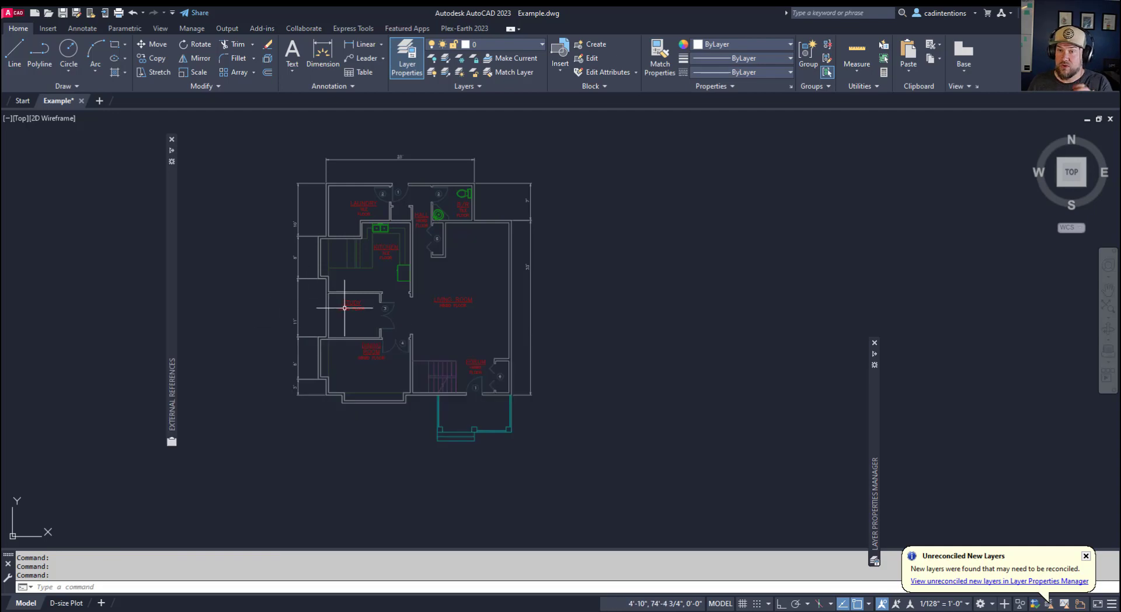
mouse_move(874, 354)
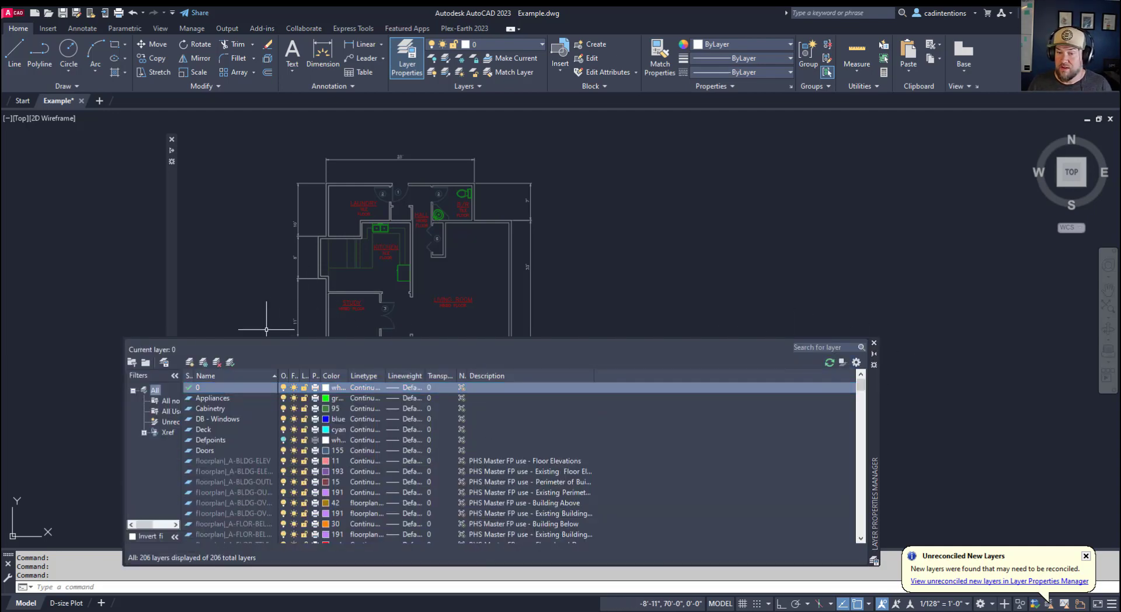
middle_click_drag(475, 263, 475, 180)
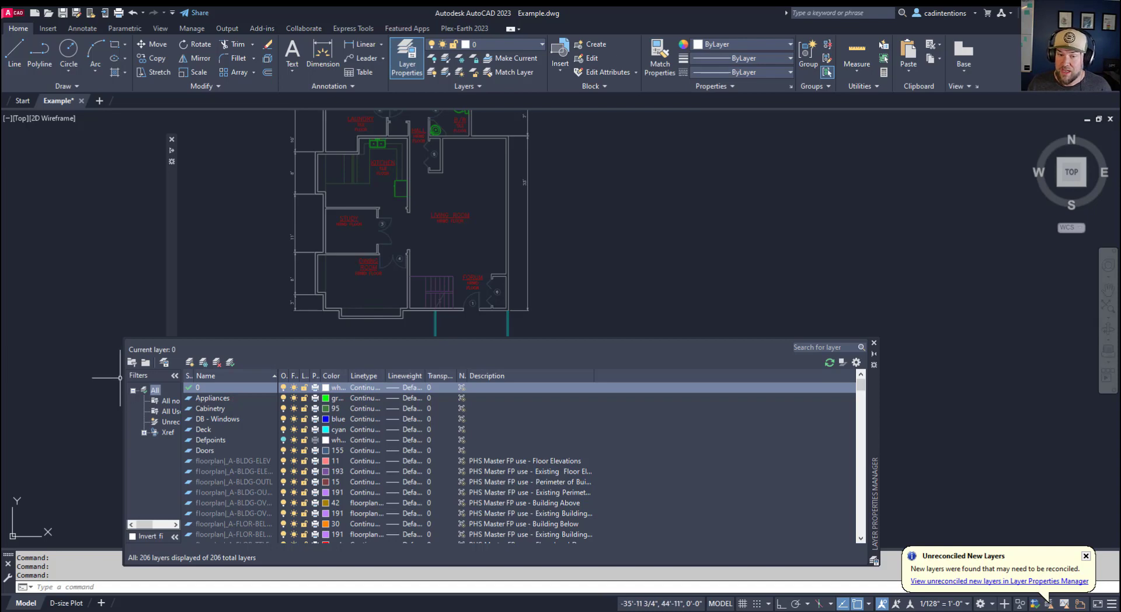
left_click_drag(123, 401, 185, 401)
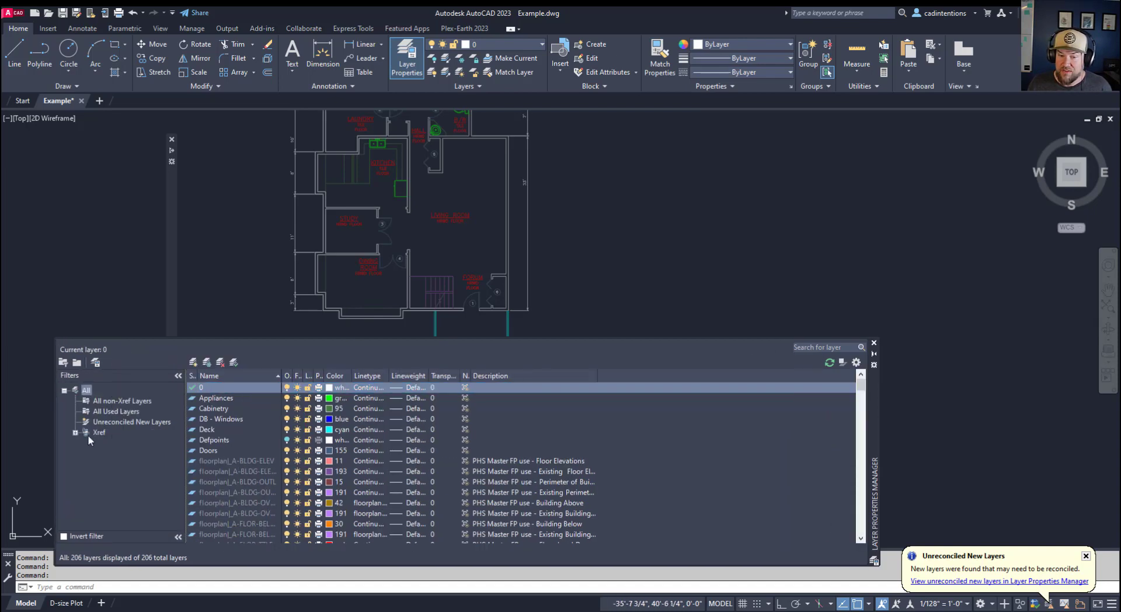
Step: Filter the layer list to the floorplan xref's 194 layers and auto-fit the Name column
left_click(75, 433)
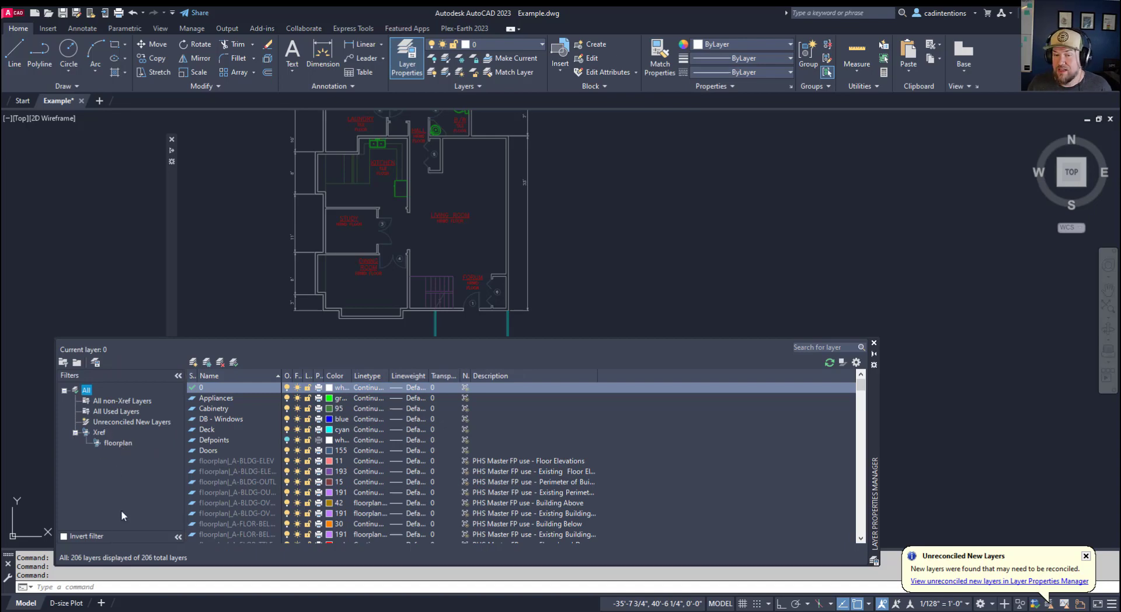
left_click(119, 443)
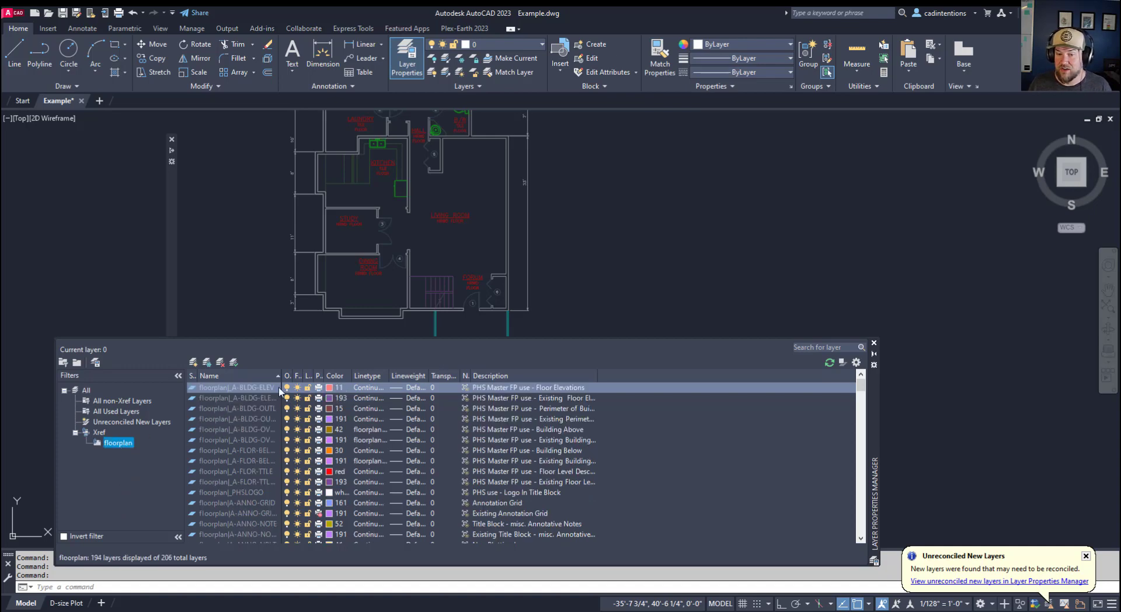
scroll(256, 503, "down", 8)
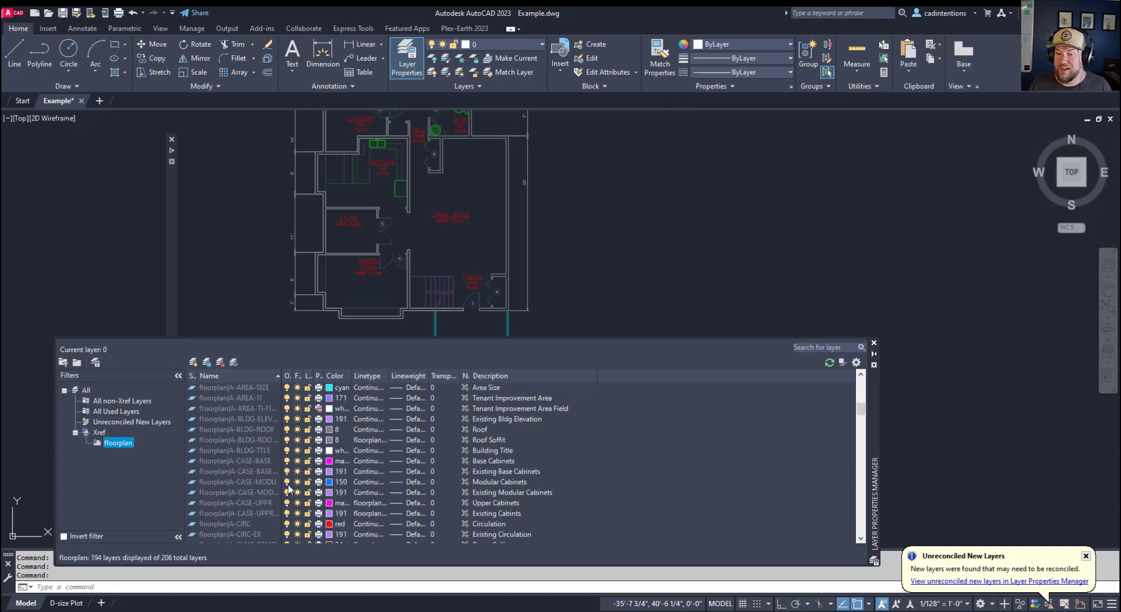
scroll(227, 398, "up", 8)
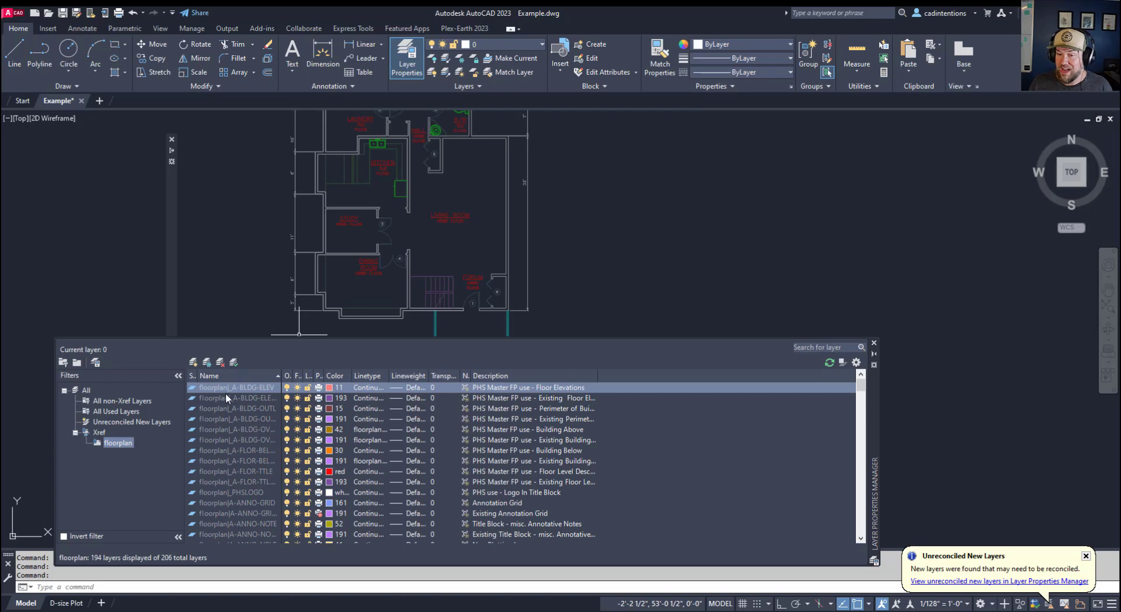
double_click(277, 375)
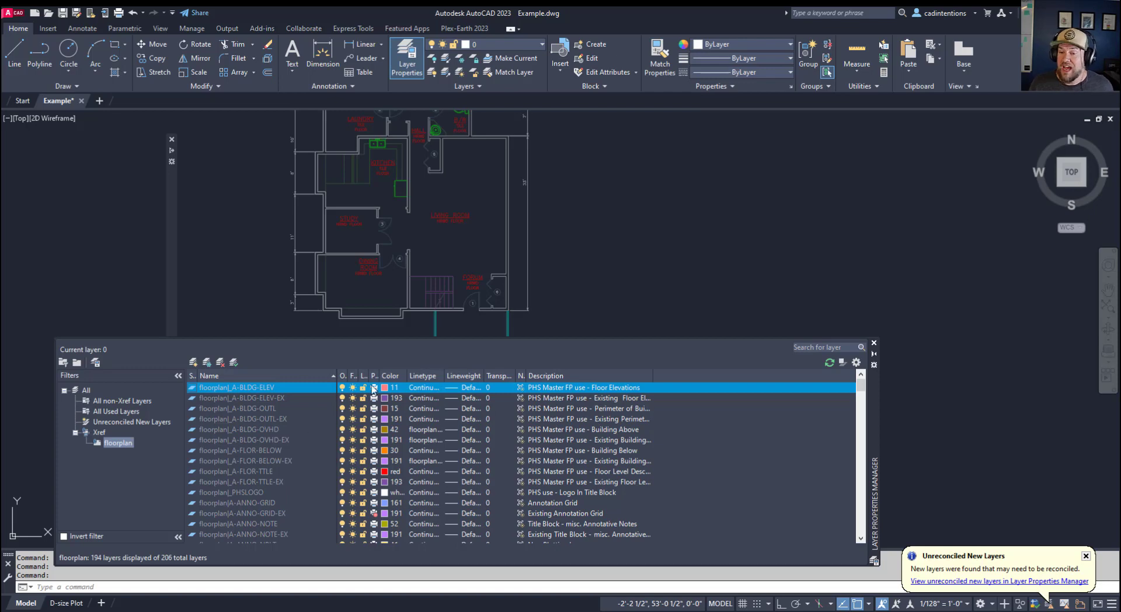
left_click(257, 409)
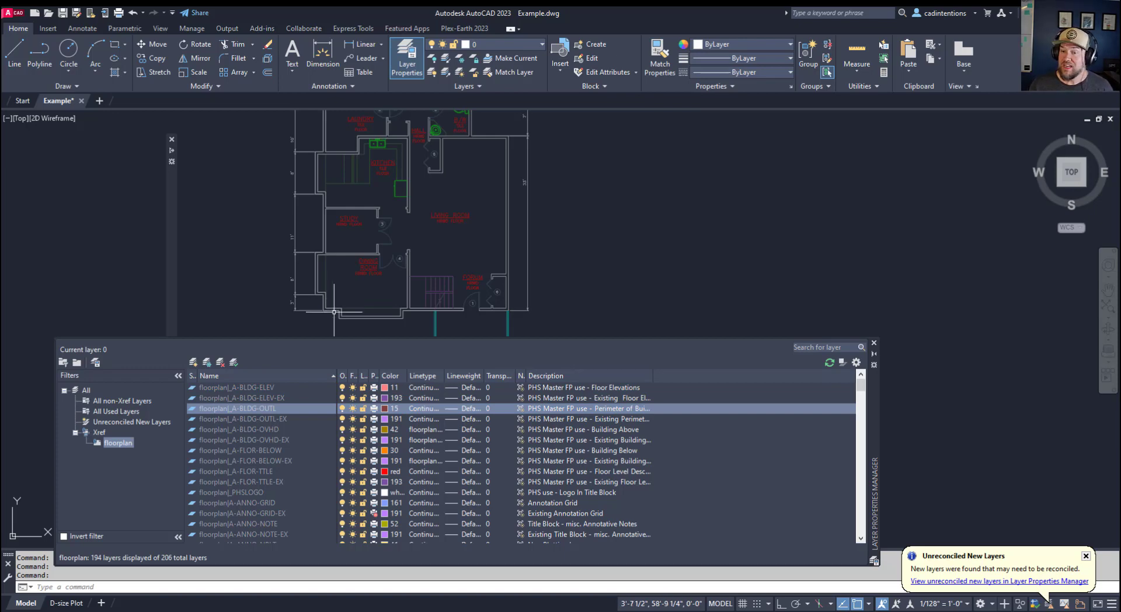
scroll(390, 487, "down", 15)
scroll(390, 487, "up", 15)
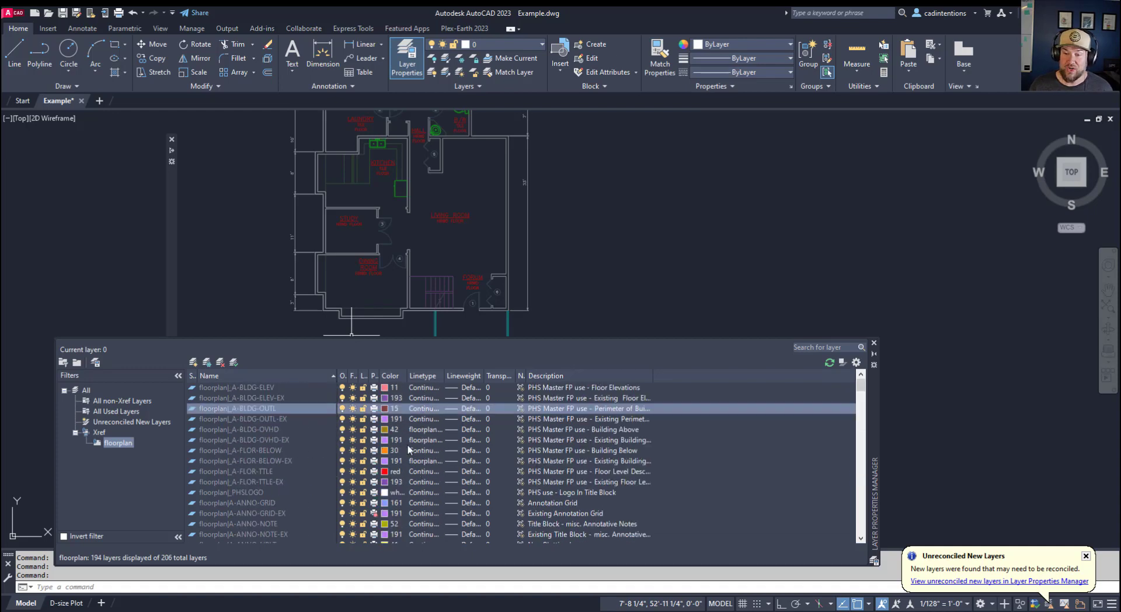
scroll(408, 448, "down", 1)
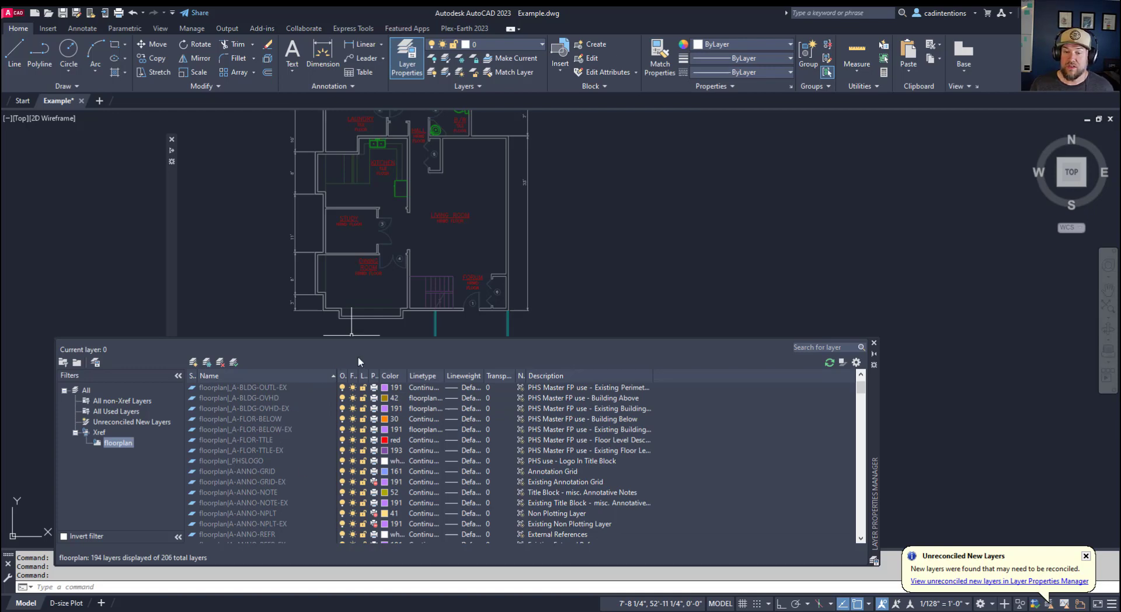
left_click(236, 186)
Step: Freeze the floorplan|Text layer by picking a room label, then recenter the plan
key("Escape")
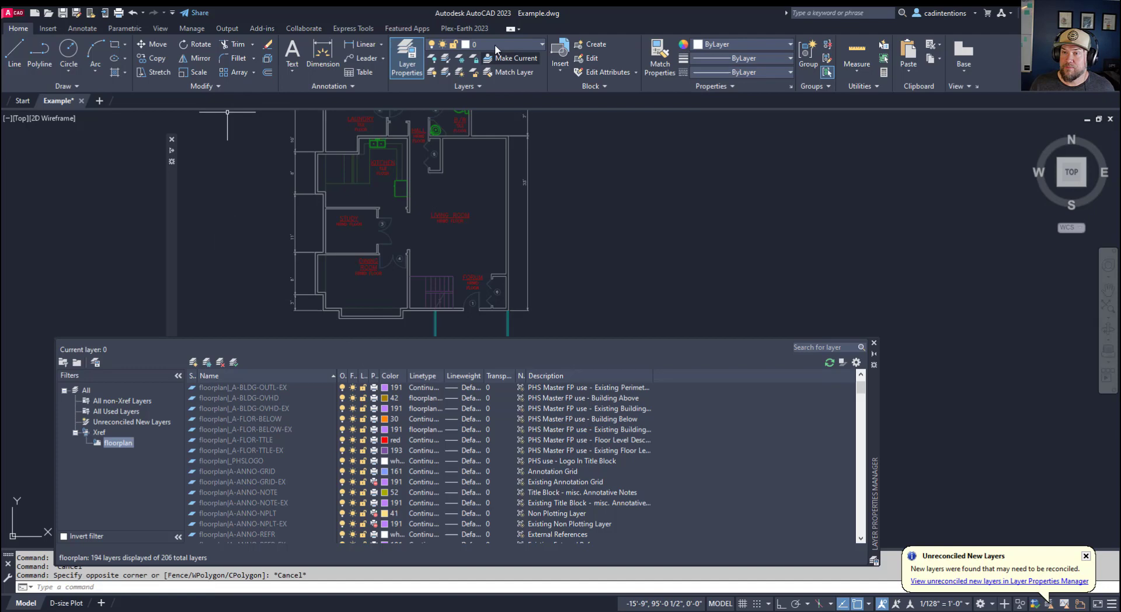
left_click(472, 73)
left_click(348, 216)
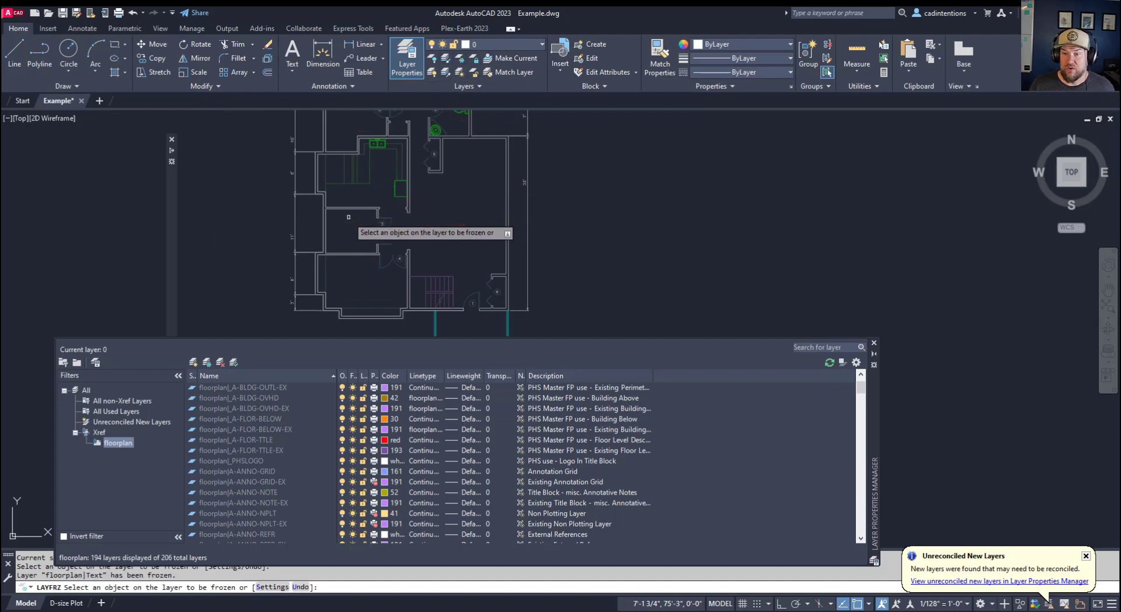
key("Escape")
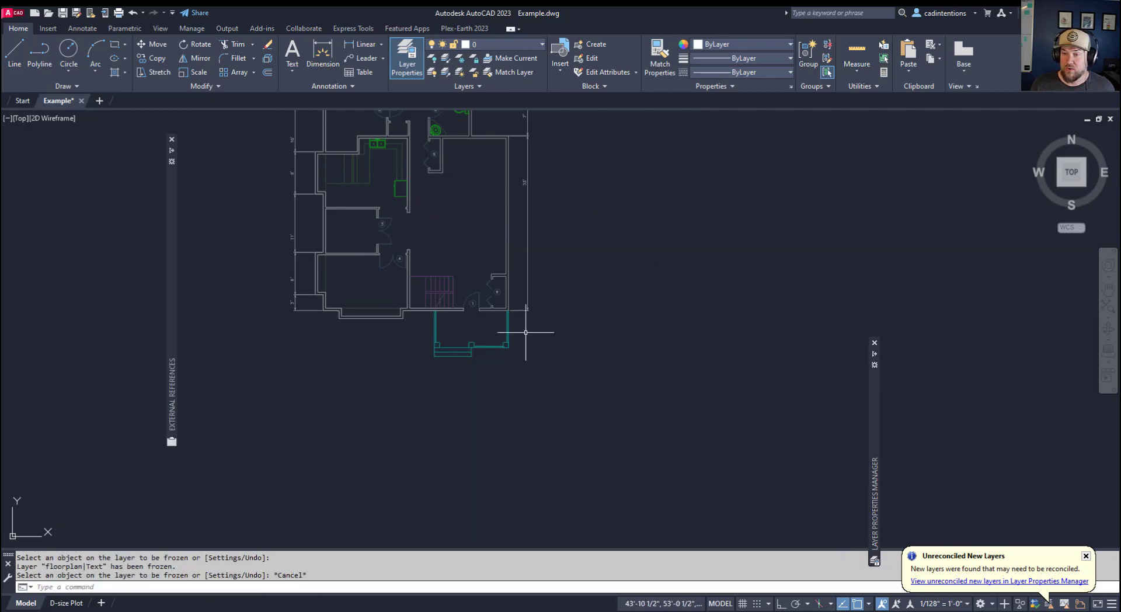
middle_click_drag(471, 305, 513, 430)
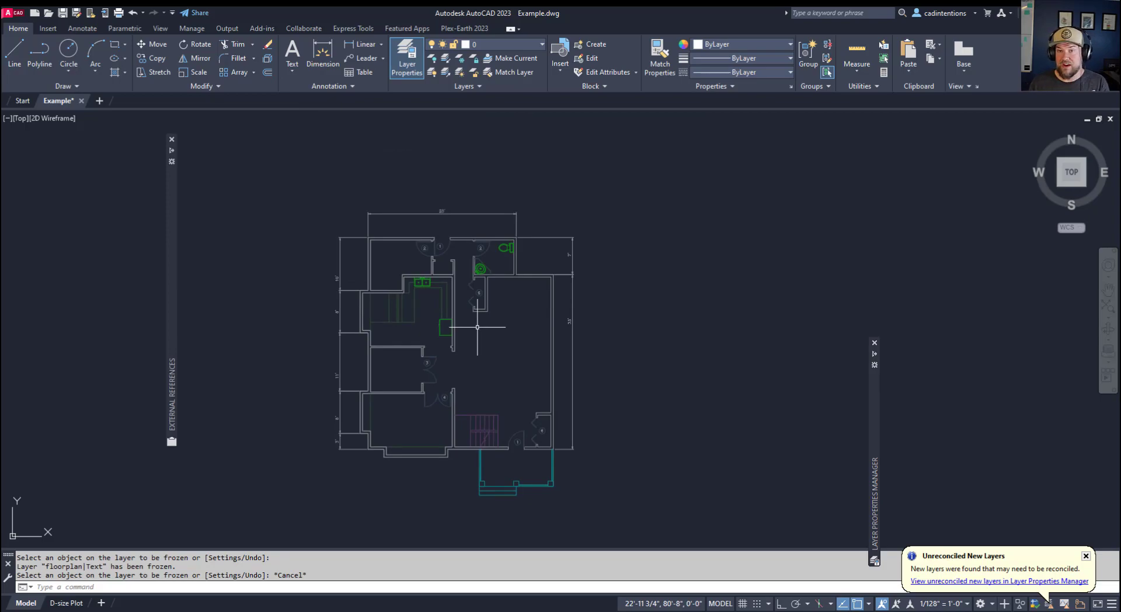
key("Escape")
left_click(373, 272)
key("Escape")
key("Escape")
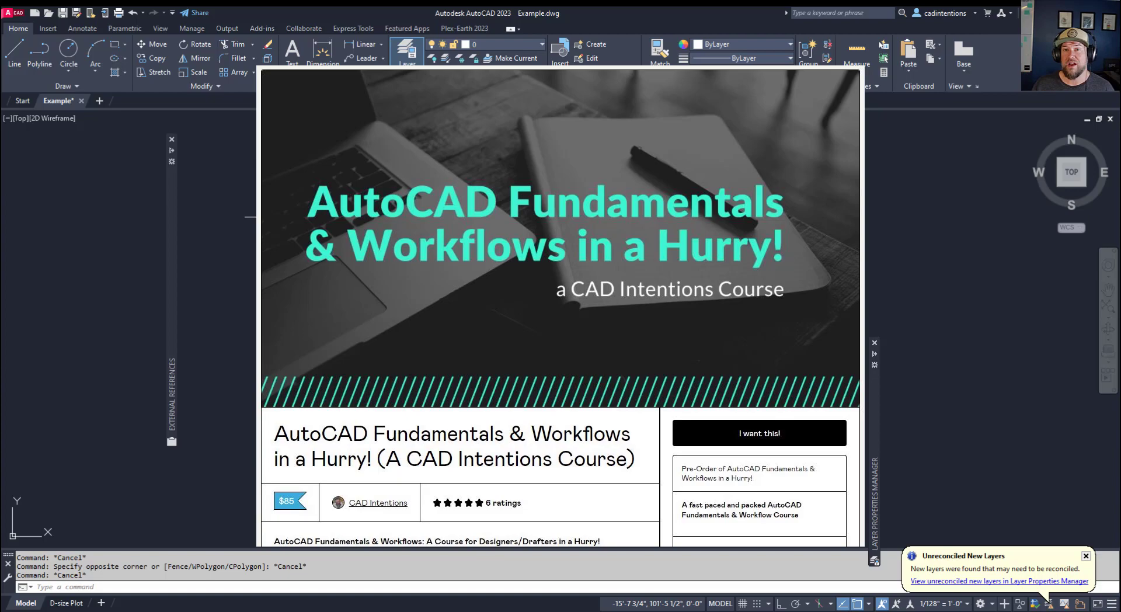
left_click(275, 280)
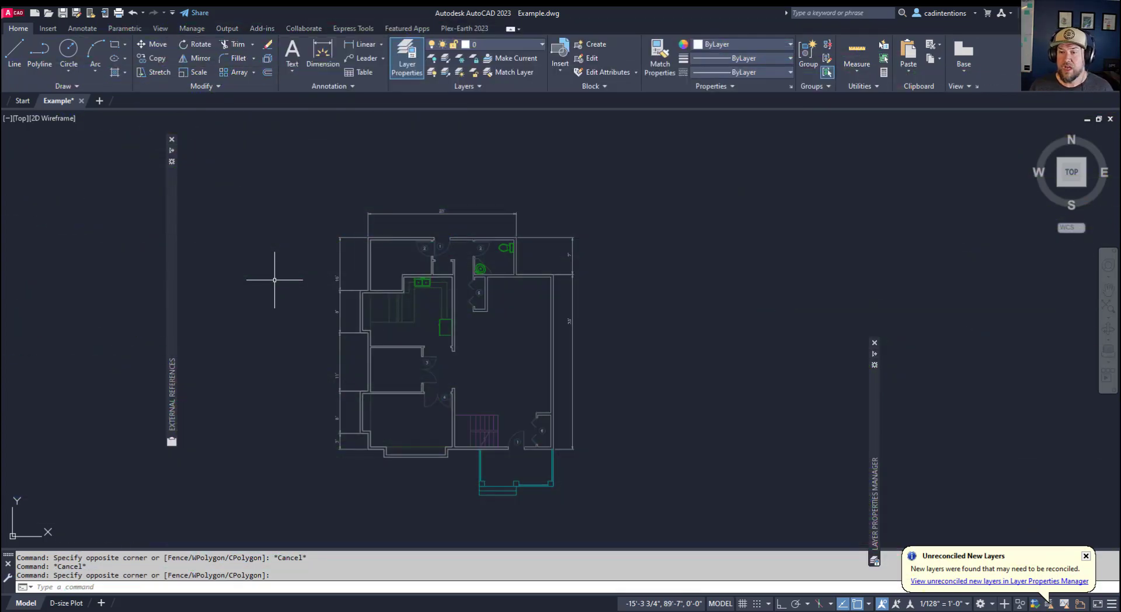
Step: Select the floor plan xref and bring up its shortcut menu
left_click(398, 240)
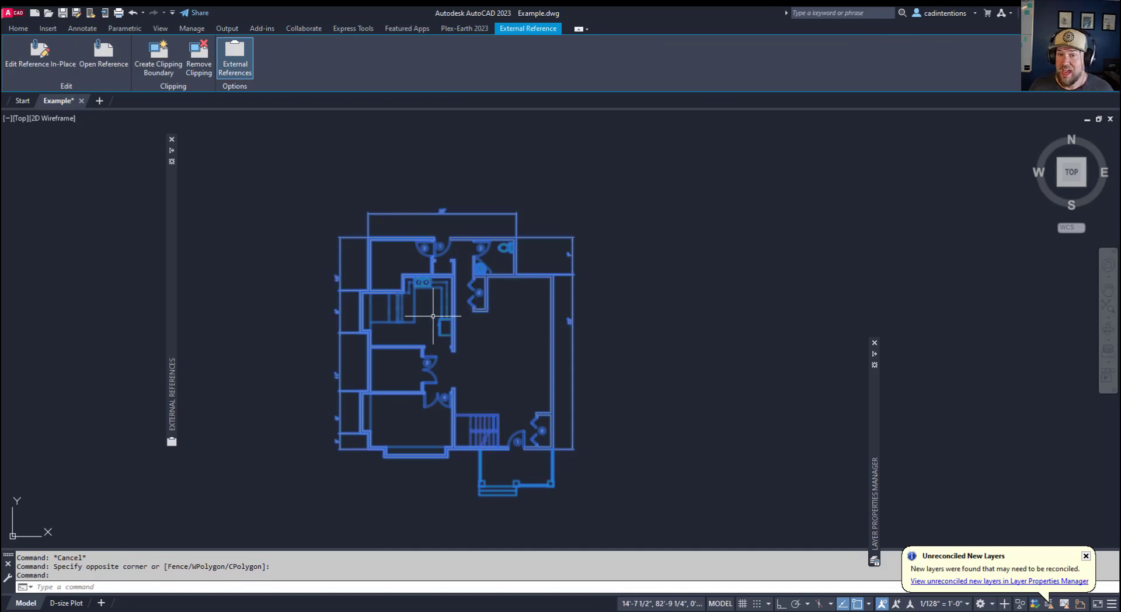
right_click(356, 201)
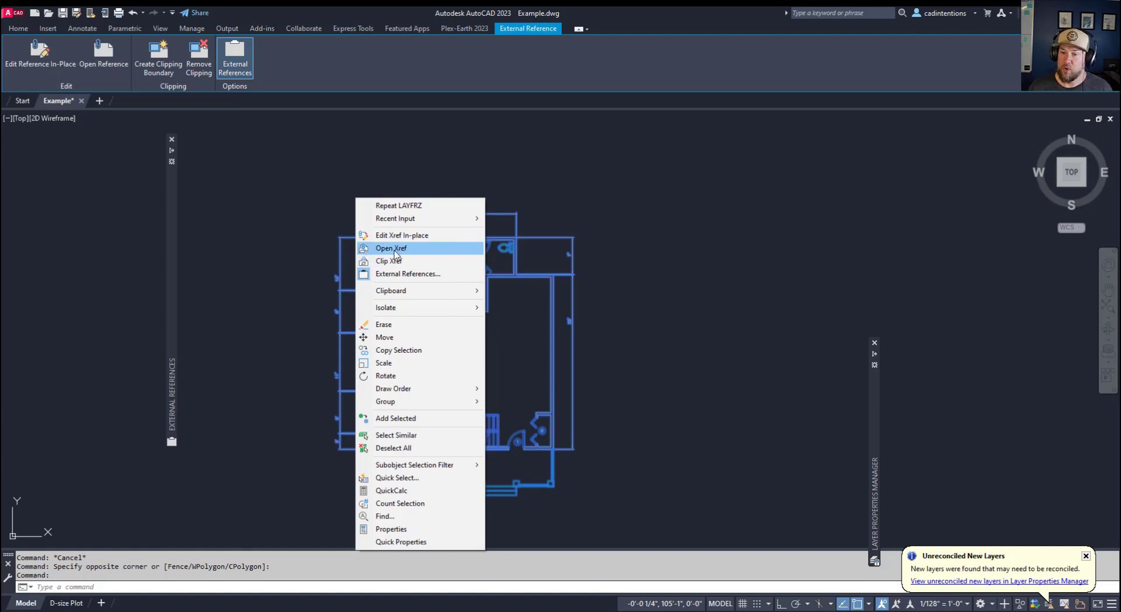
Step: Open the floorplan xref drawing in its own tab
left_click(394, 249)
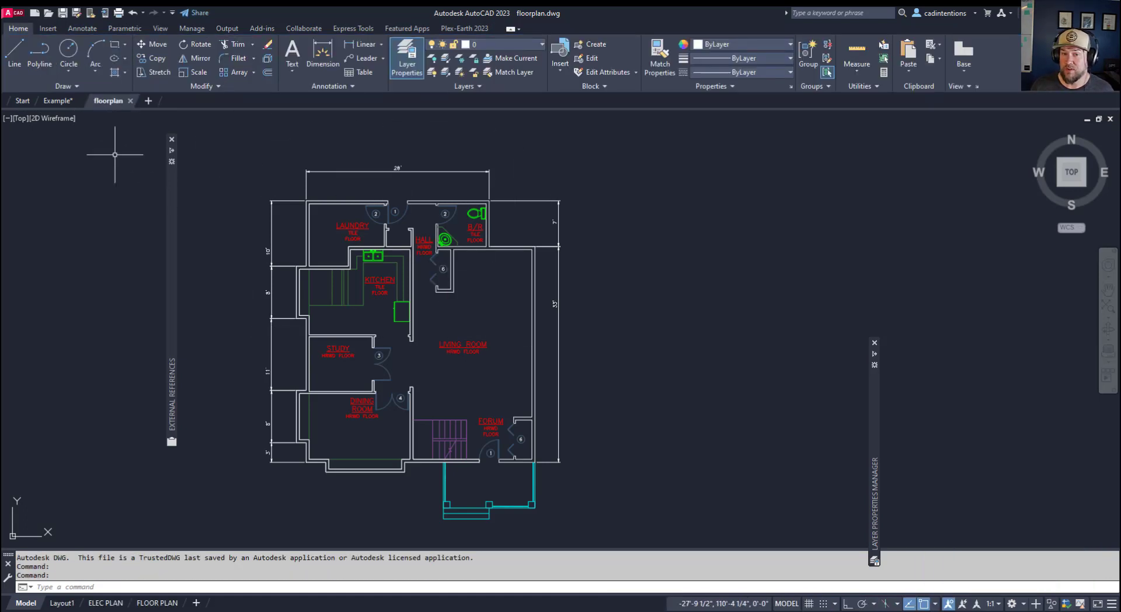
scroll(589, 298, "down", 2)
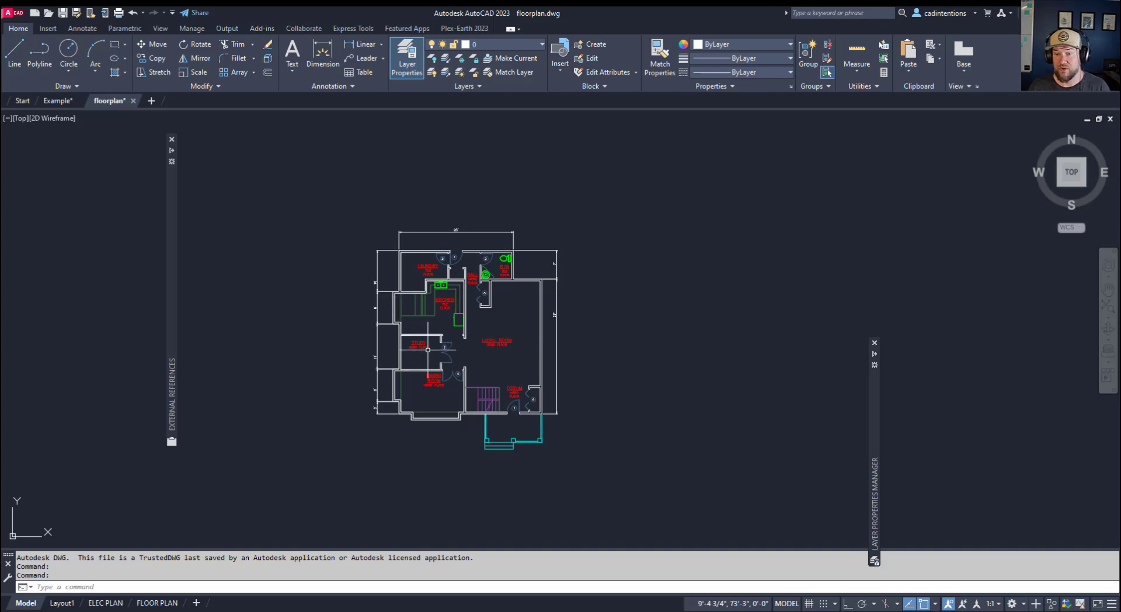
scroll(474, 346, "up", 4)
Step: Move the LIVING ROOM, STUDY, DINING ROOM, FORUM, B/R and HALL labels to layer Text Data1
left_click(510, 337)
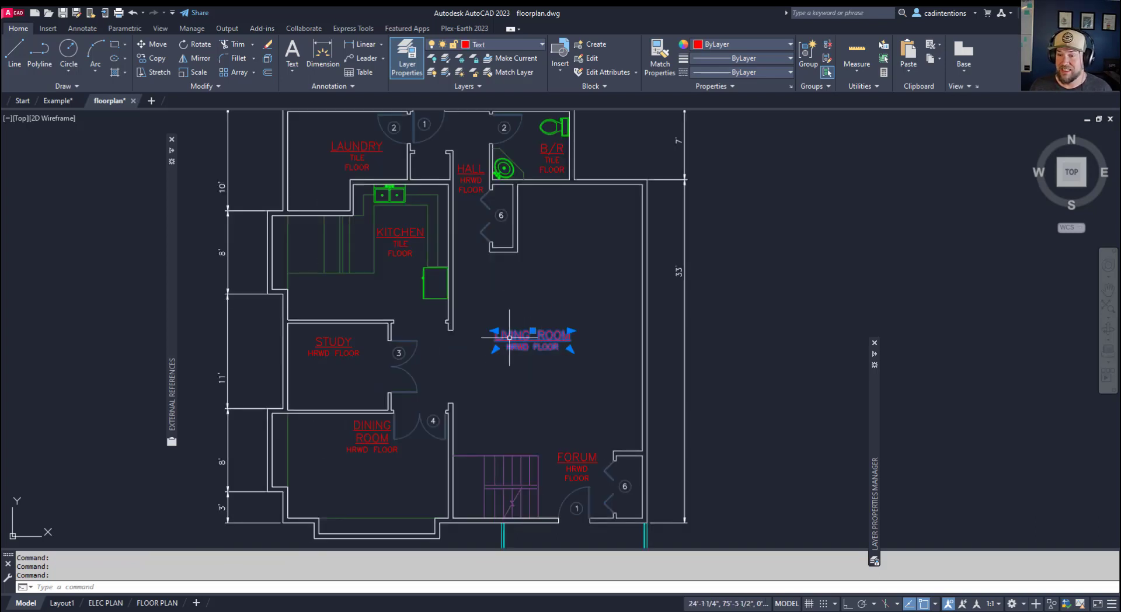
left_click(334, 341)
left_click(372, 432)
left_click(572, 458)
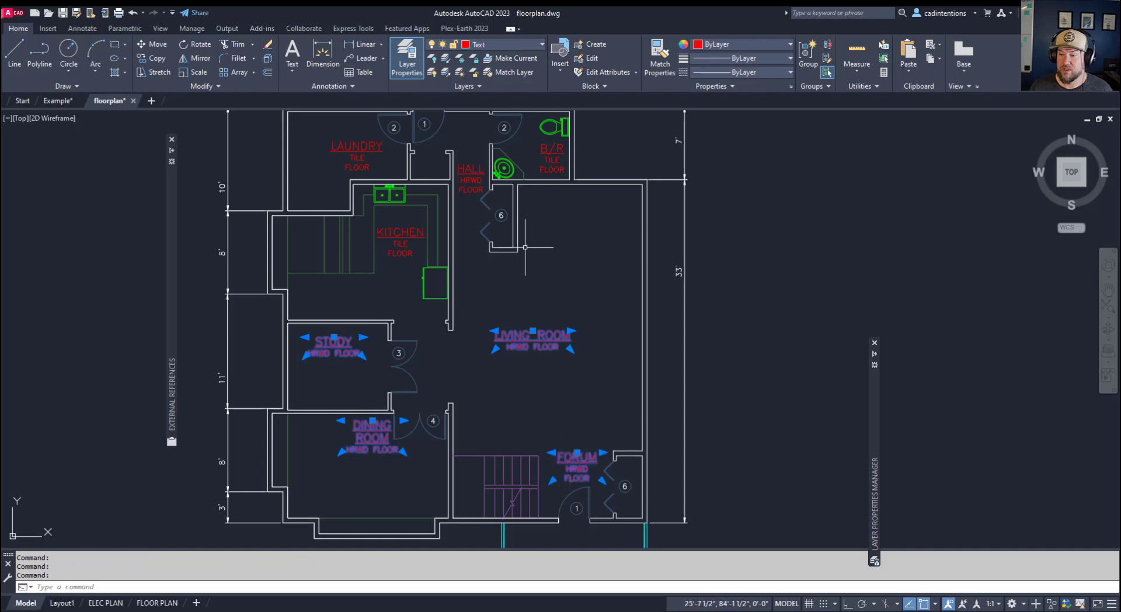
left_click(551, 153)
left_click(471, 175)
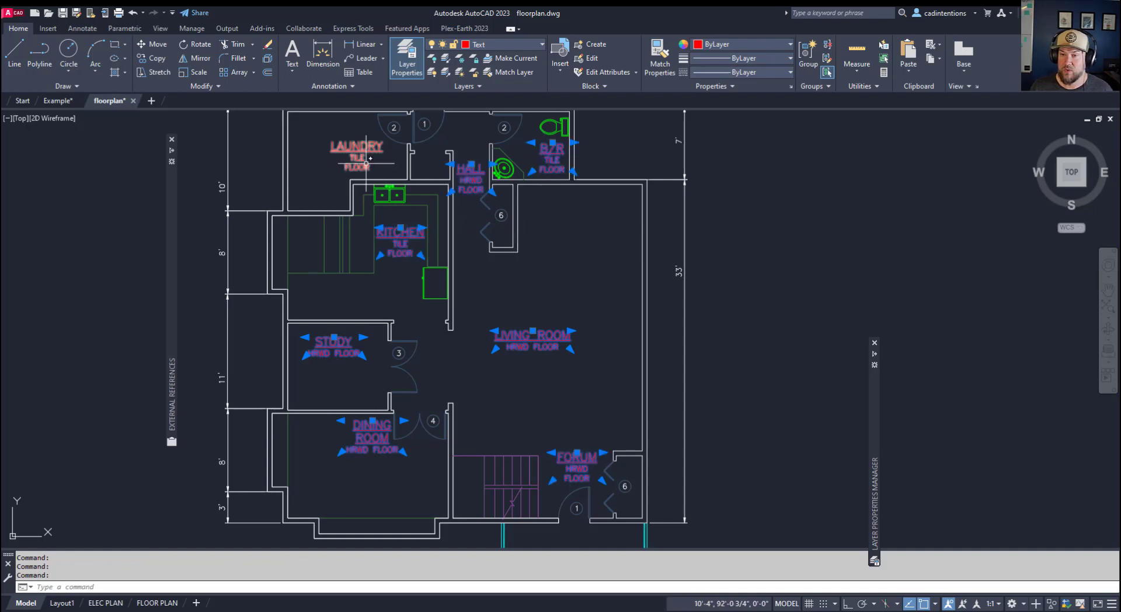
left_click(502, 44)
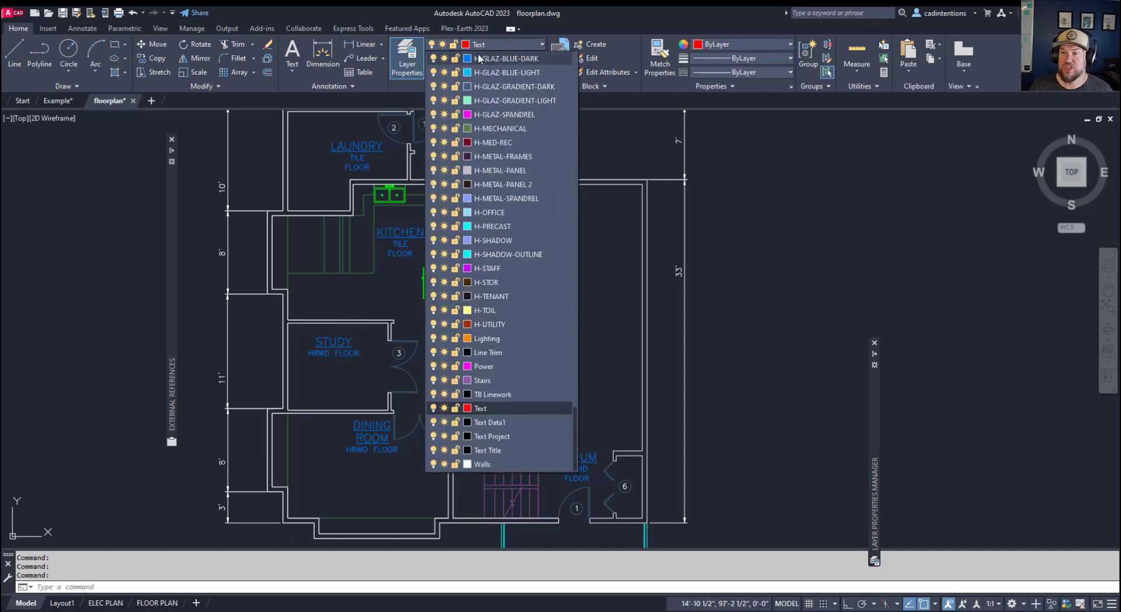
left_click(495, 422)
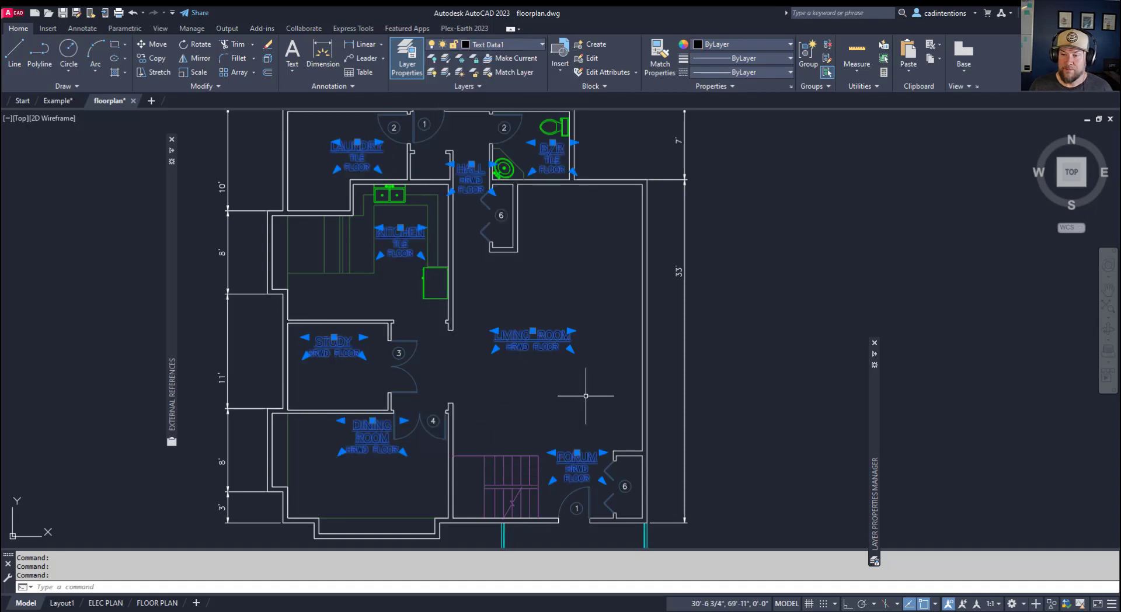
key("Escape")
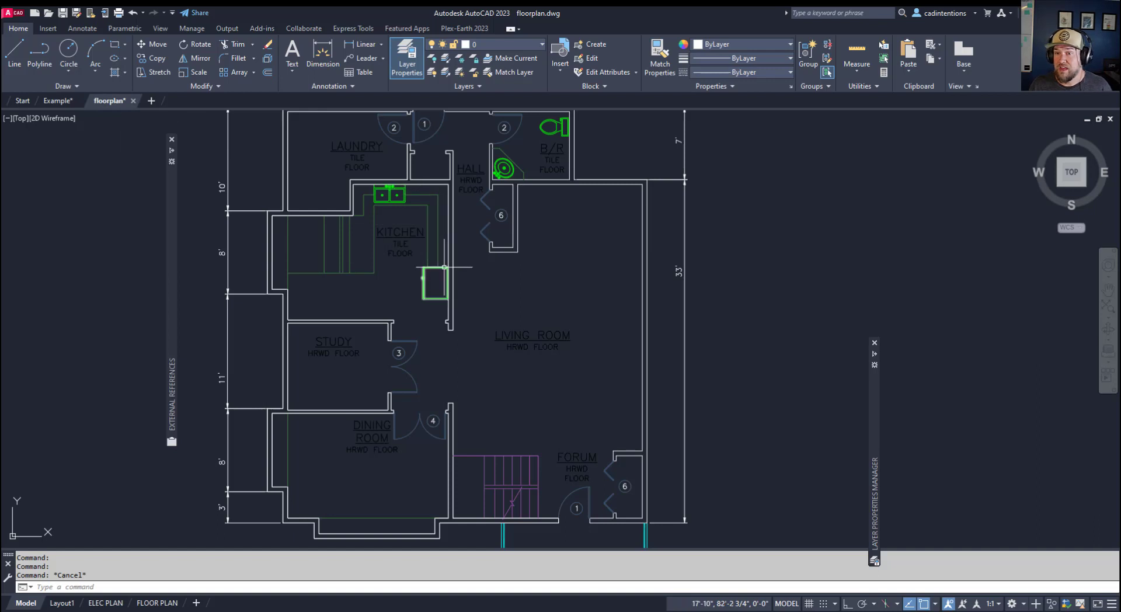
mouse_move(445, 267)
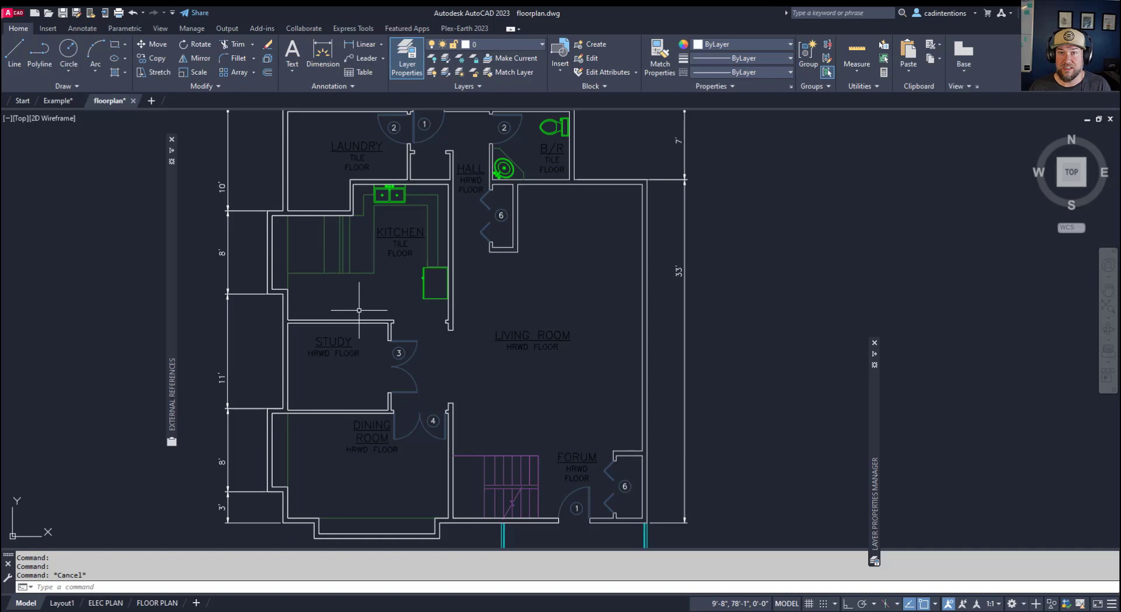
Step: Close floorplan.dwg saving changes, then reload the modified floorplan xref from the notification
left_click(134, 100)
left_click(538, 340)
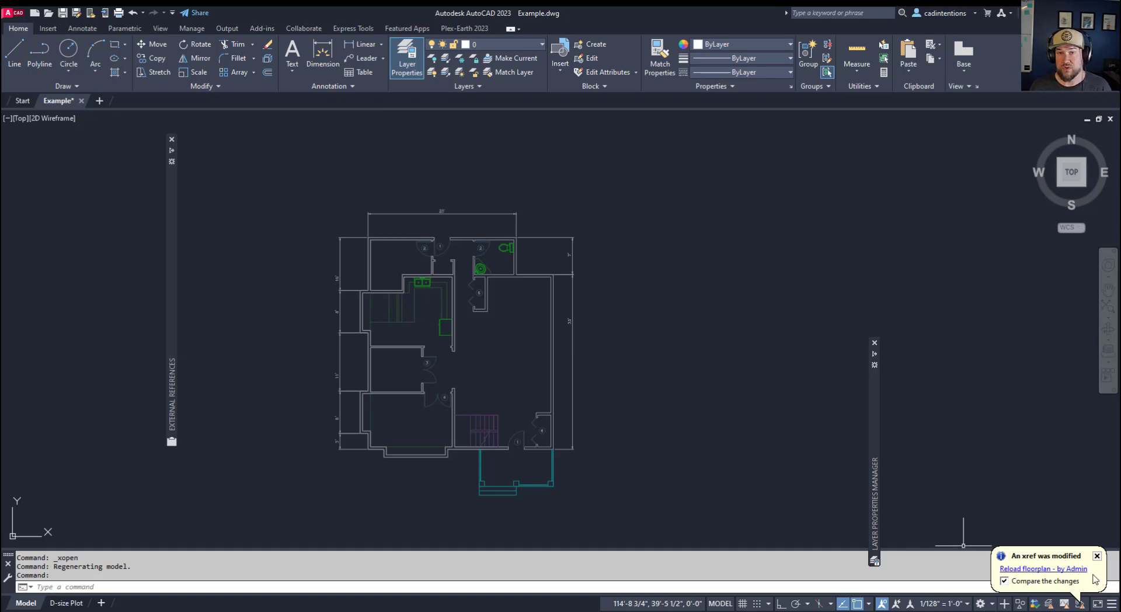
left_click(1049, 572)
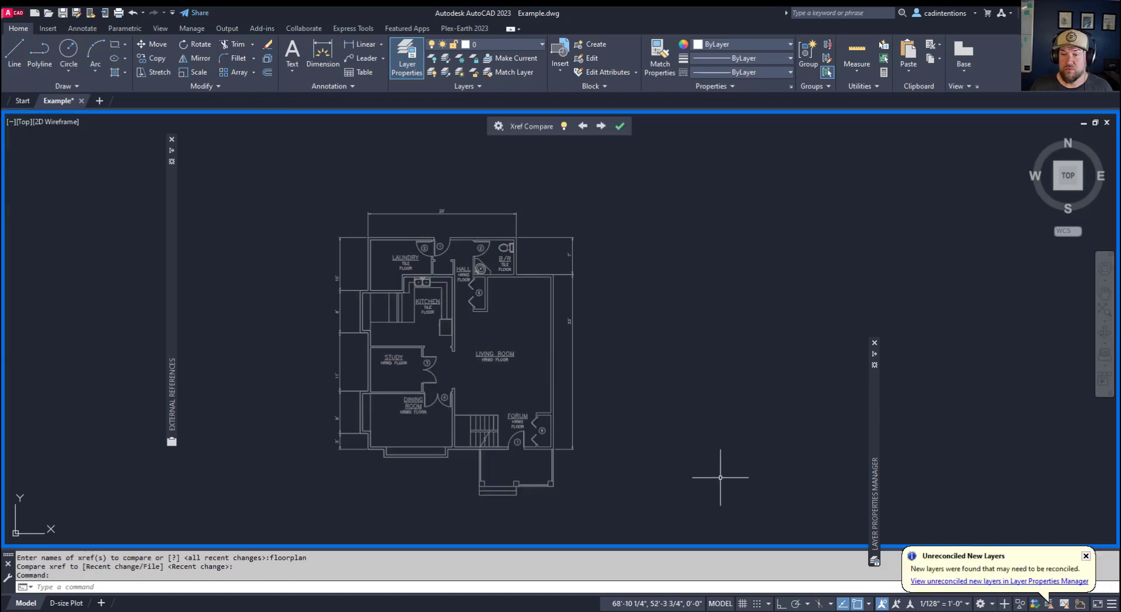
Step: Step through the Xref Compare changes, toggle highlighting off, and finish the comparison
scroll(496, 353, "up", 2)
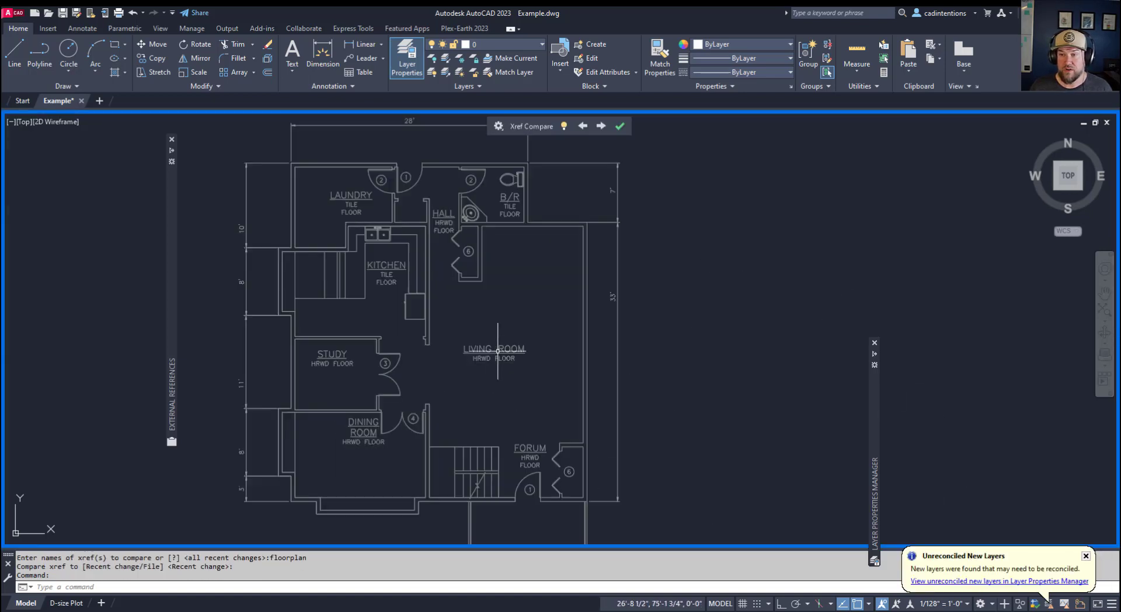
left_click(600, 128)
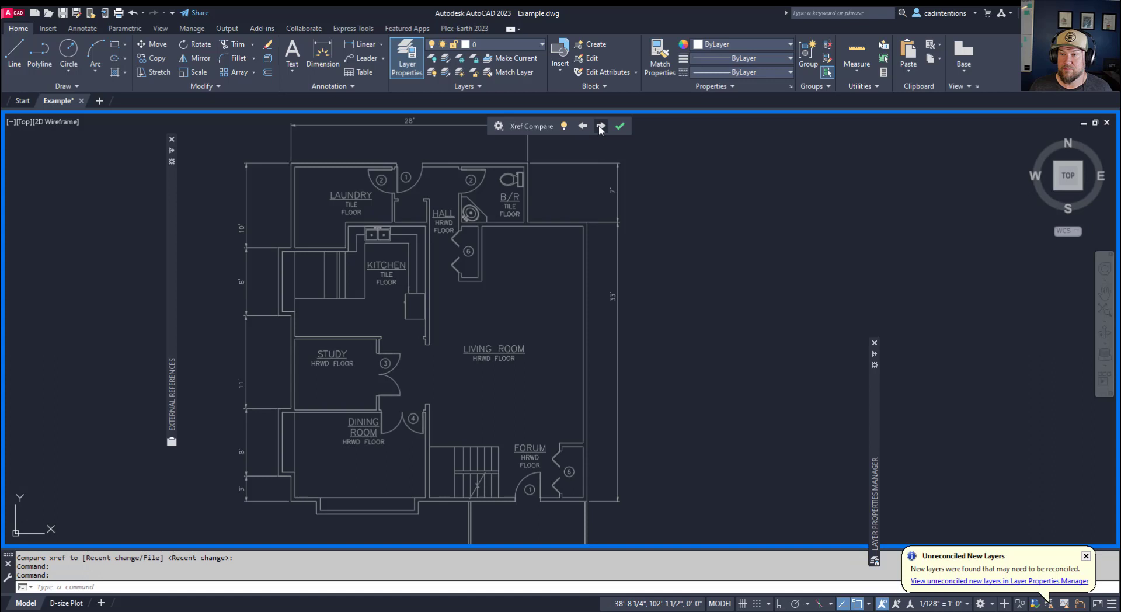
left_click(564, 127)
left_click(564, 126)
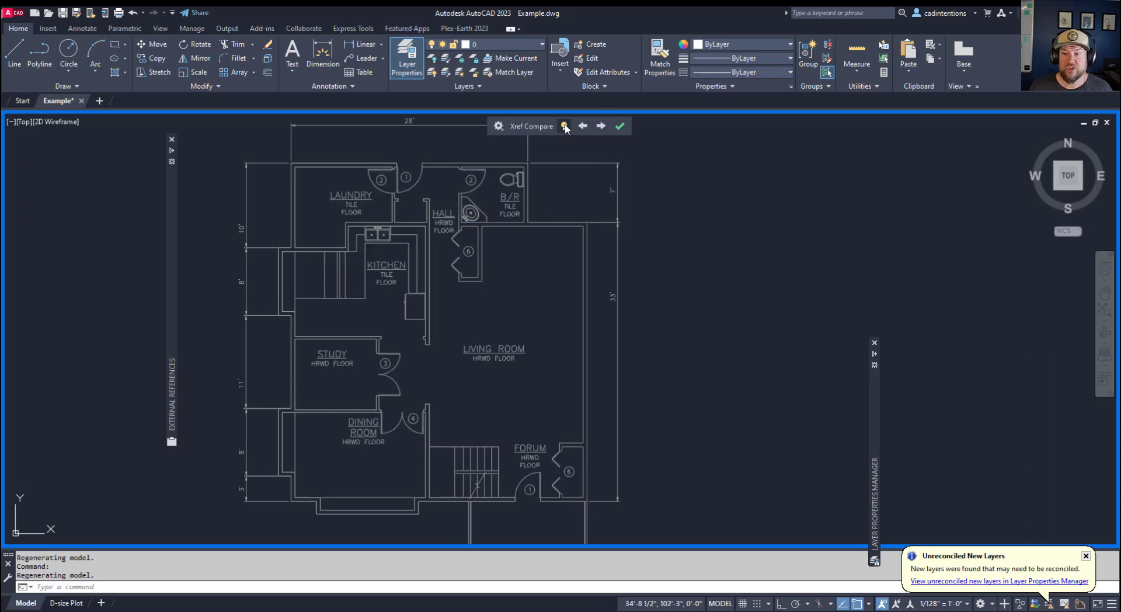
left_click(564, 127)
left_click(565, 127)
left_click(564, 127)
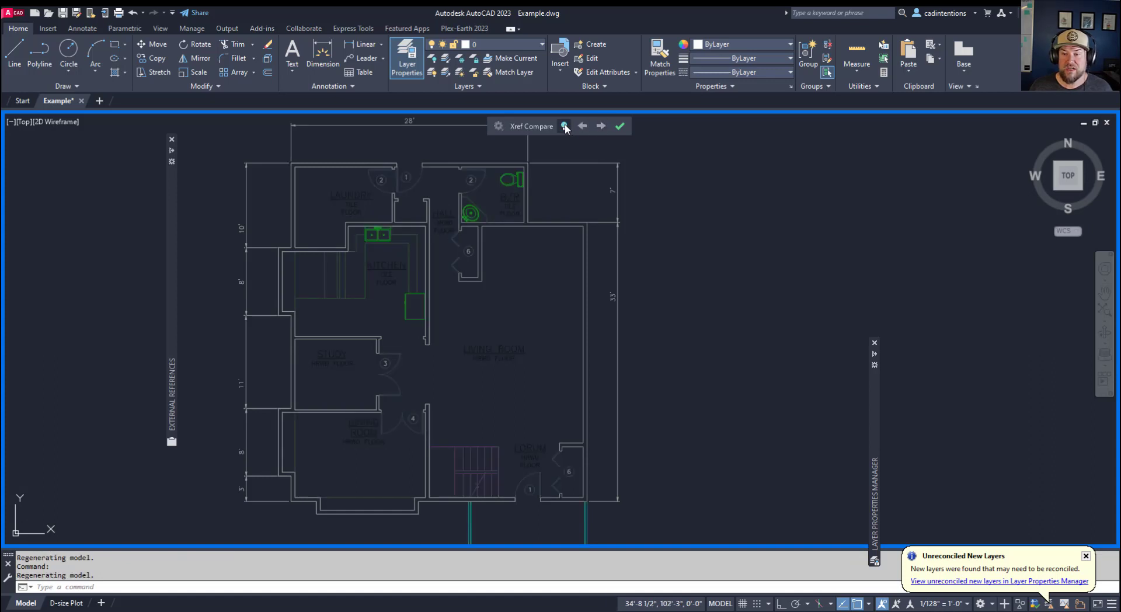
left_click(565, 126)
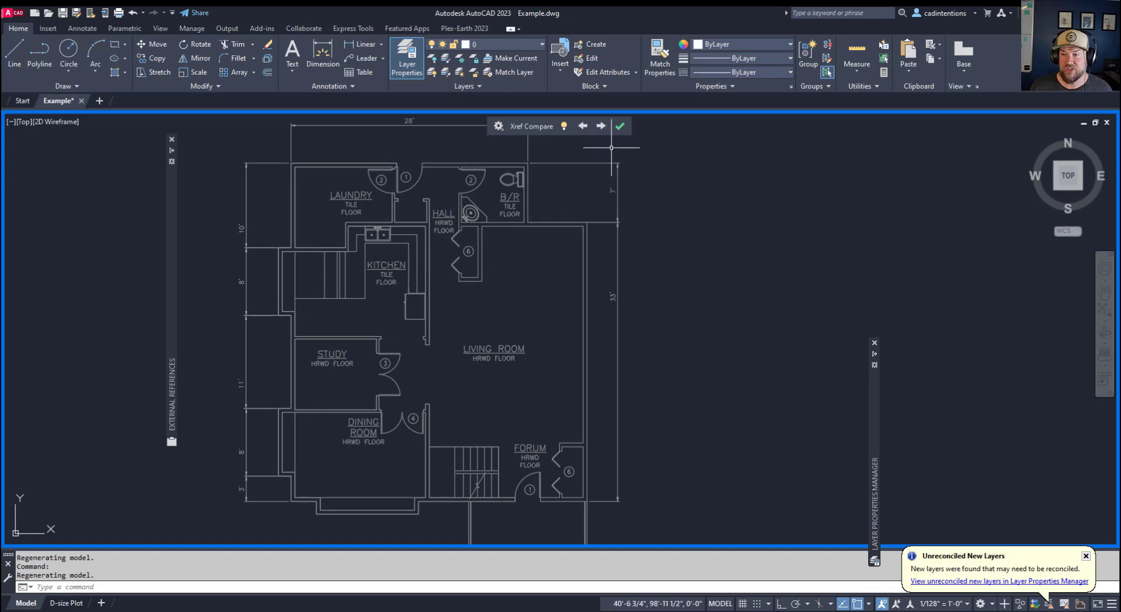
left_click(619, 126)
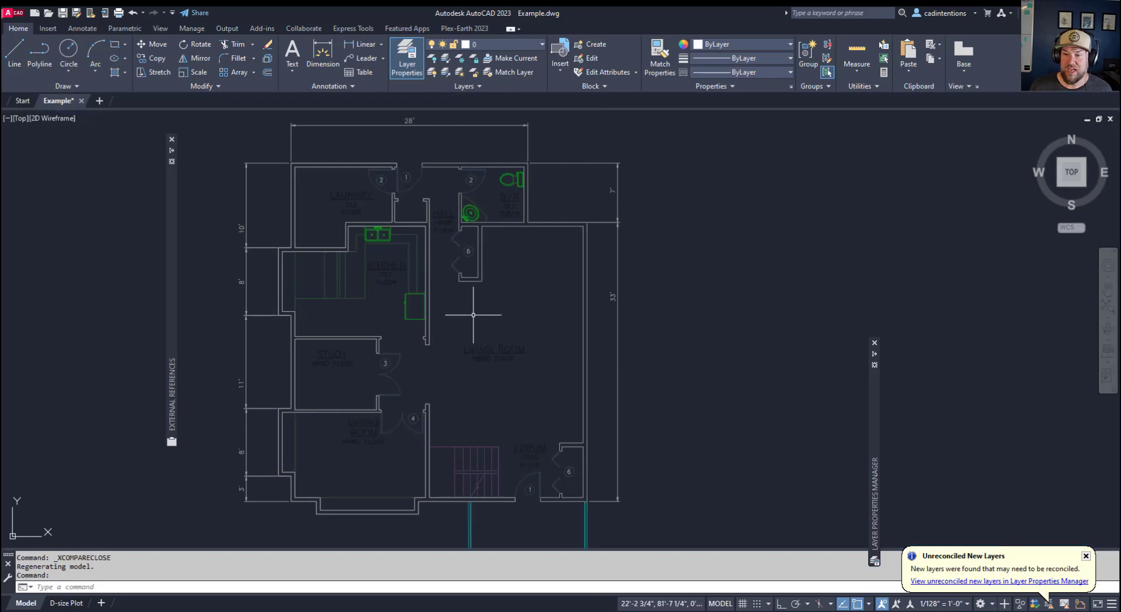
scroll(508, 325, "down", 2)
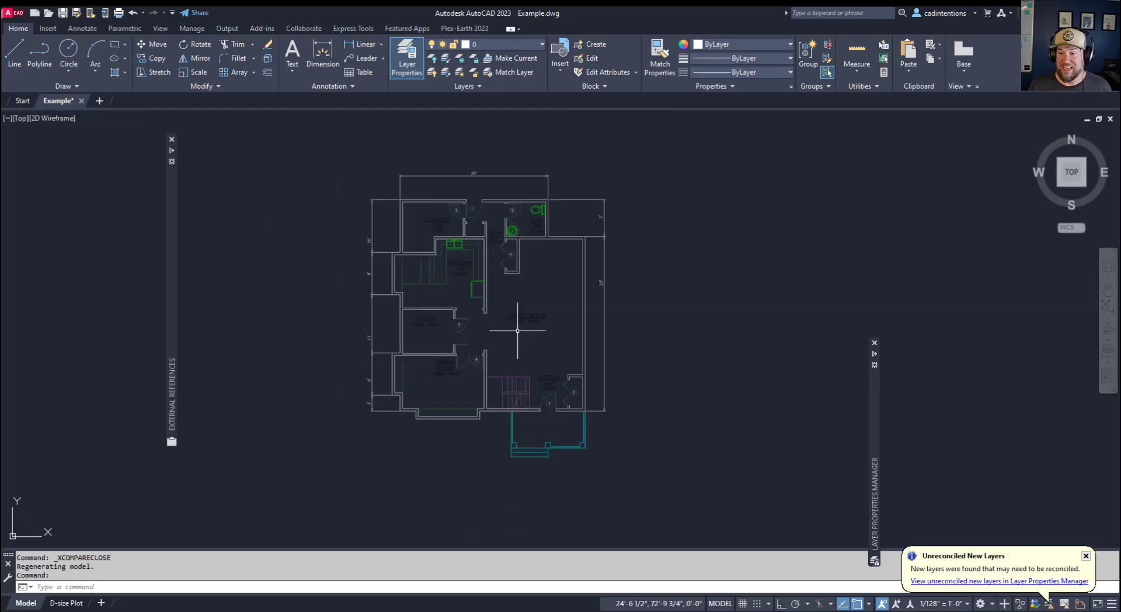
Step: Reload the floorplan reference in External References, then open floorplan.dwg from it
mouse_move(169, 265)
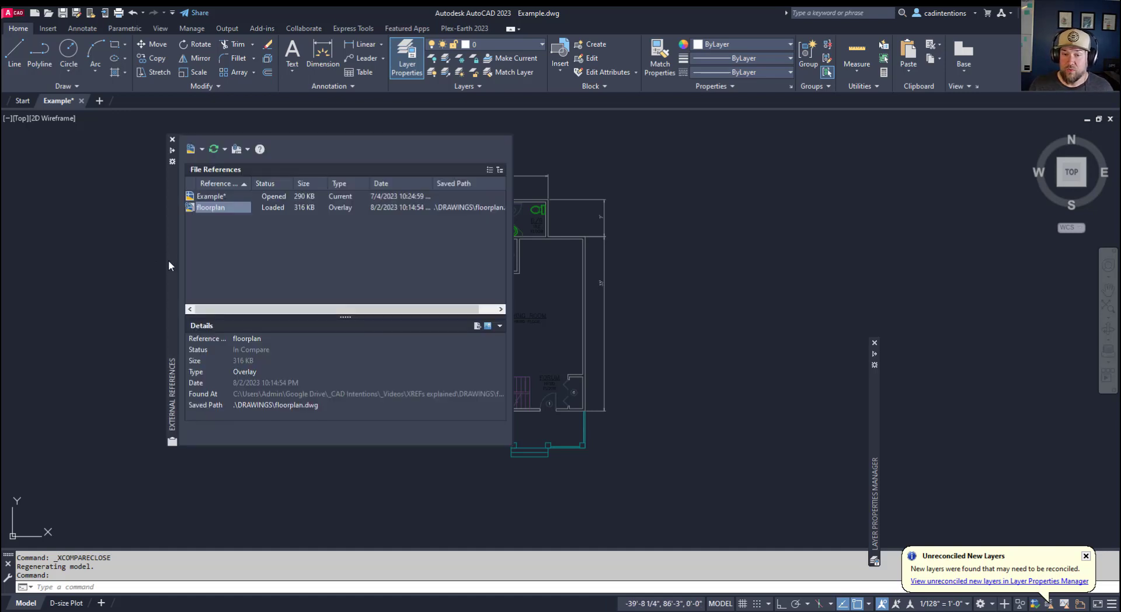
right_click(212, 211)
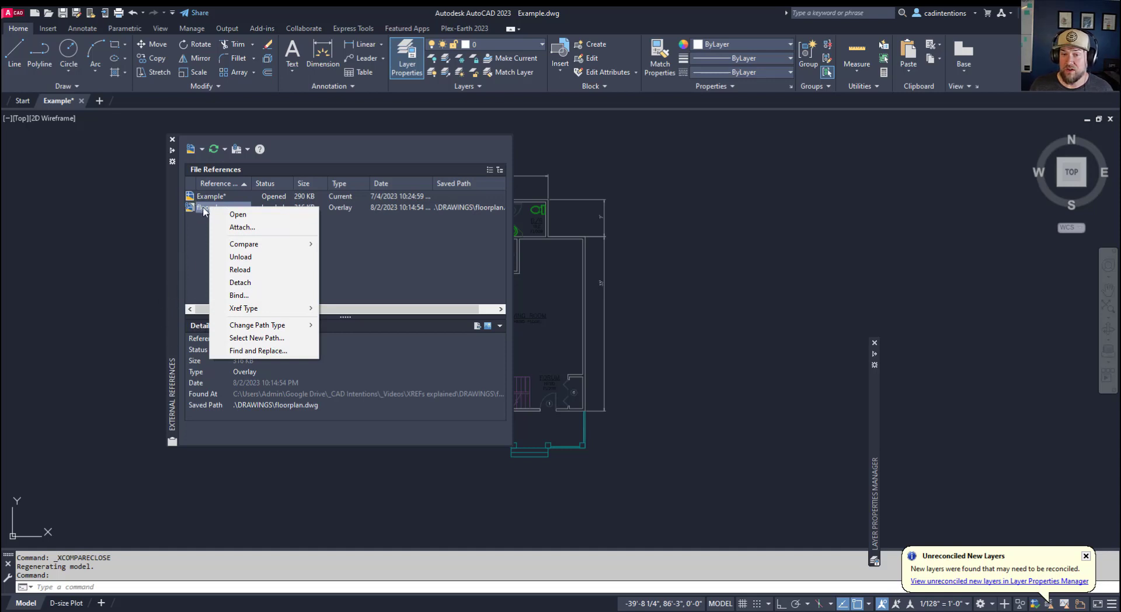
left_click(214, 269)
right_click(212, 209)
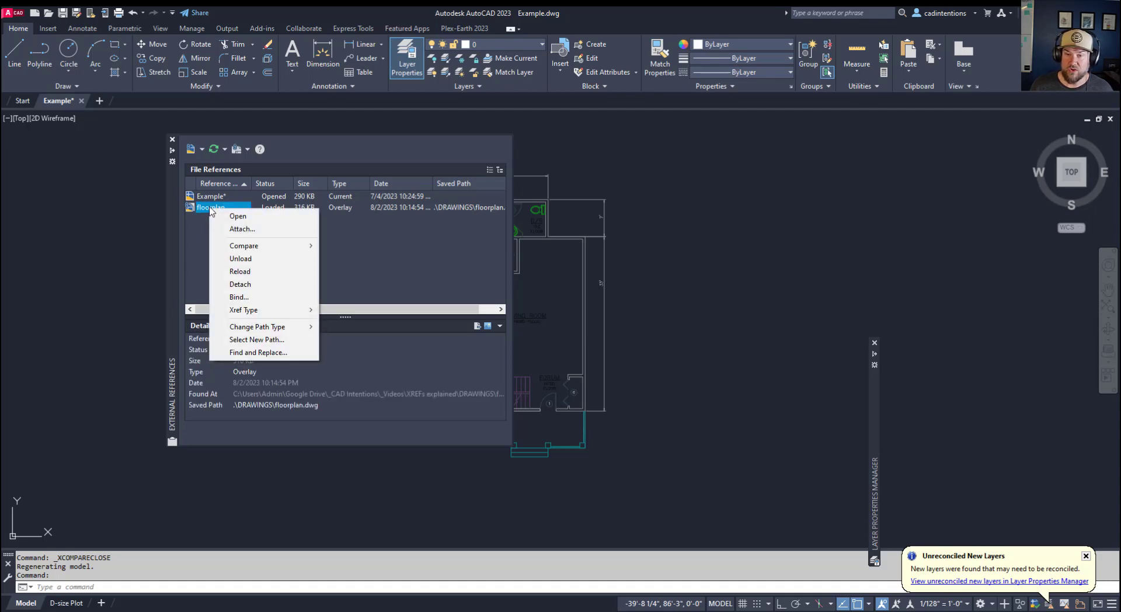
left_click(243, 216)
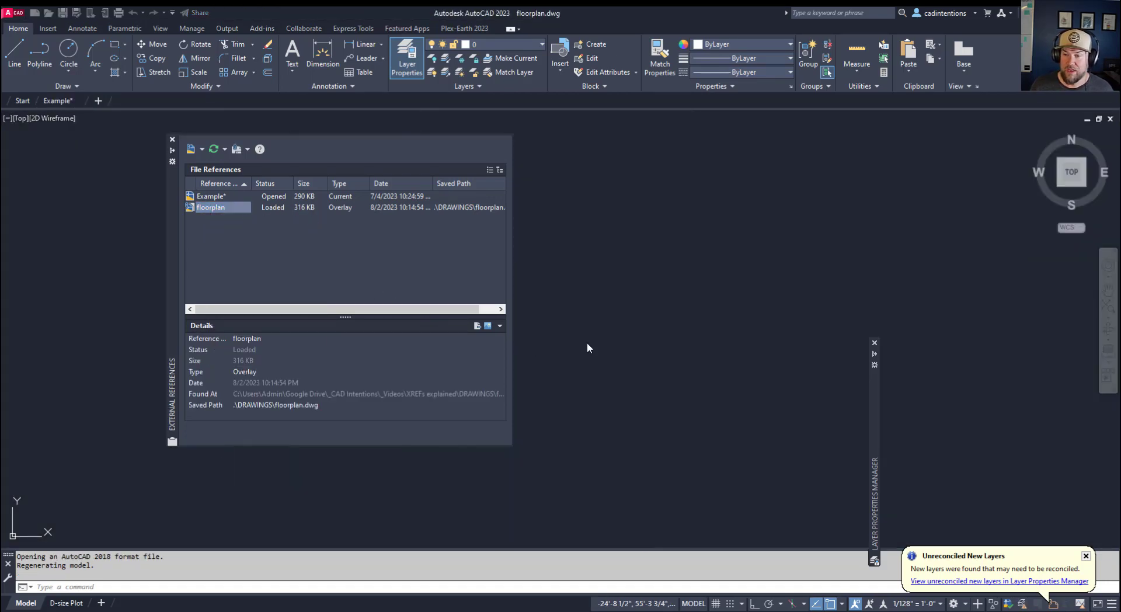
Step: Select the LIVING ROOM, FORUM, DINING ROOM and STUDY labels plus all similar labels
left_click(555, 343)
left_click(517, 300)
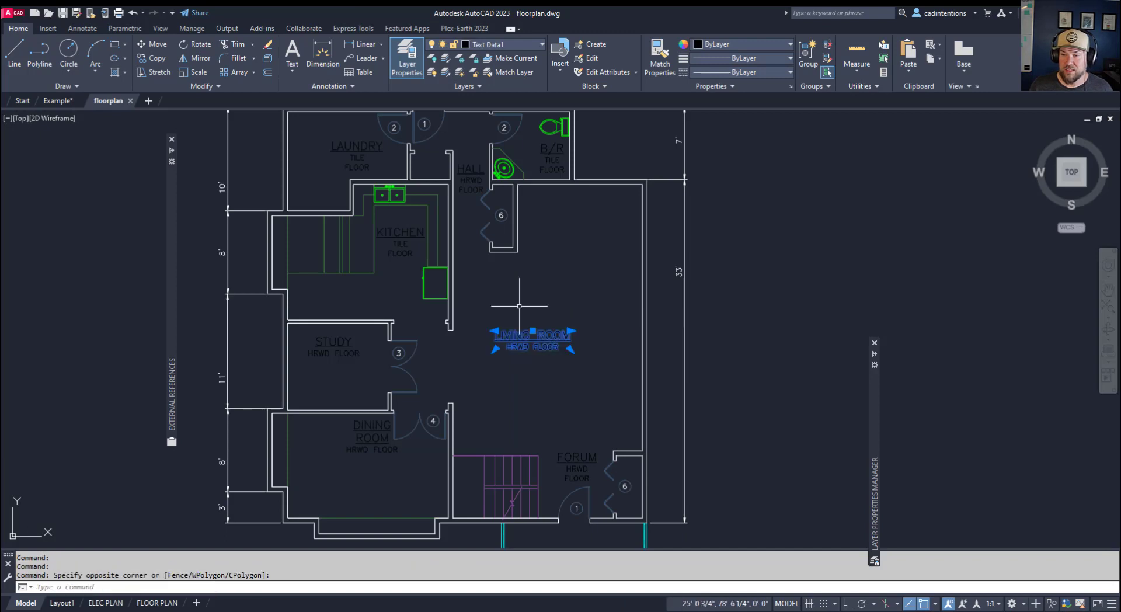
left_click(588, 454)
left_click(372, 425)
left_click(337, 343)
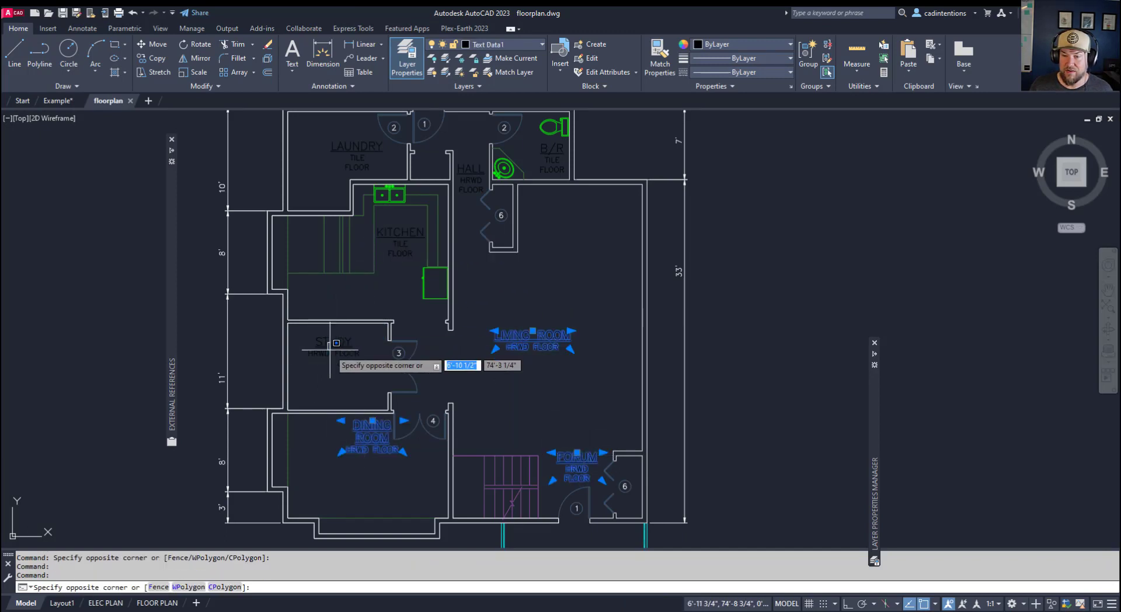
left_click(341, 348)
right_click(388, 273)
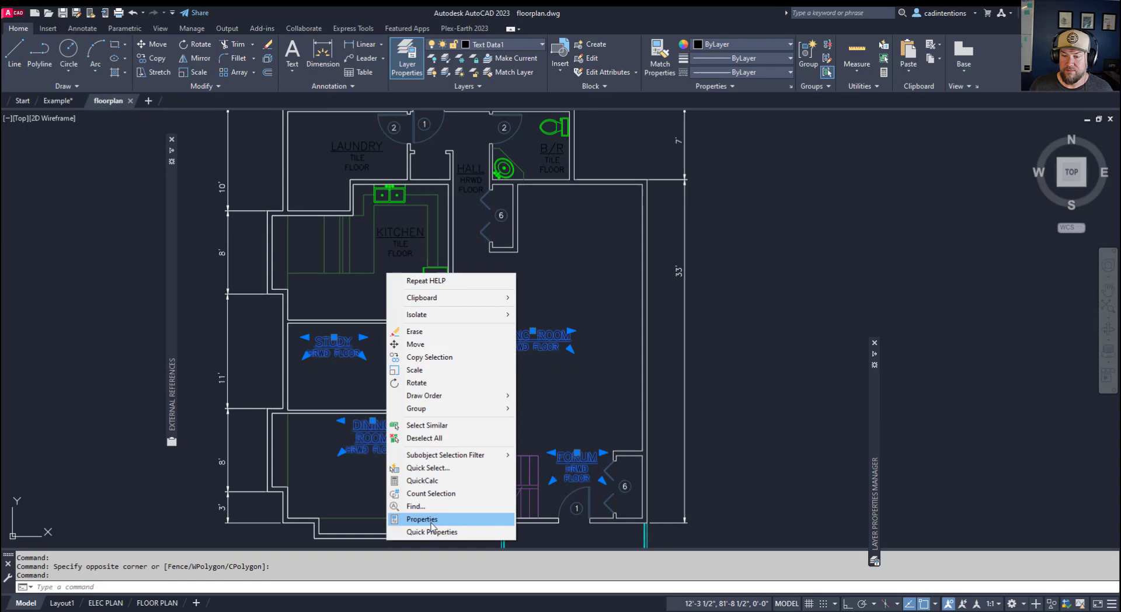
left_click(432, 425)
Step: Move the selected room labels to the Text layer, then save and close floorplan.dwg
left_click(508, 46)
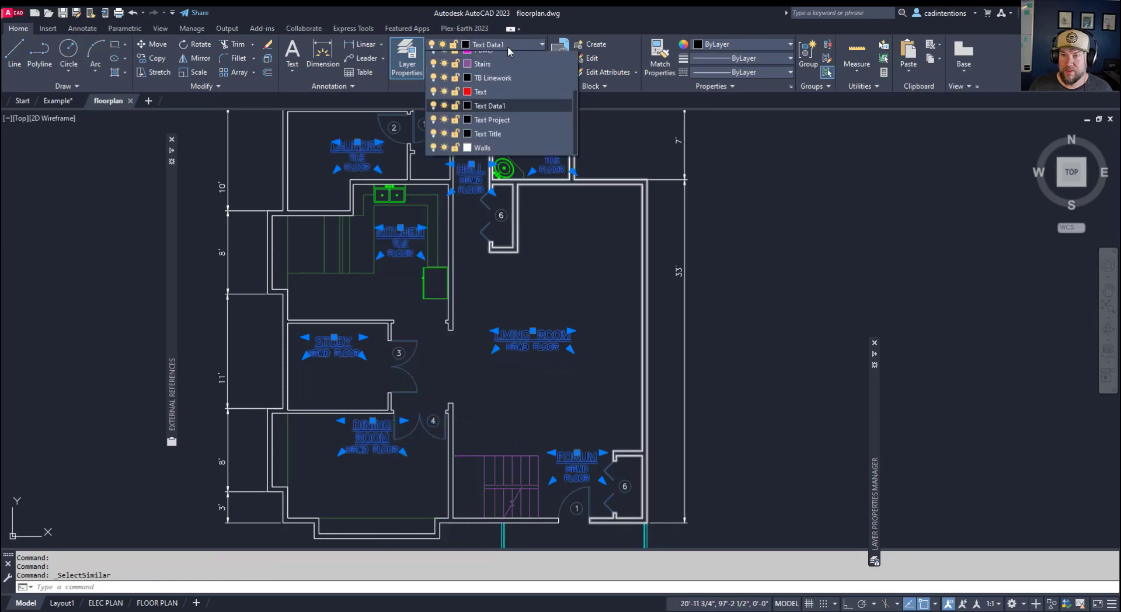
left_click(489, 417)
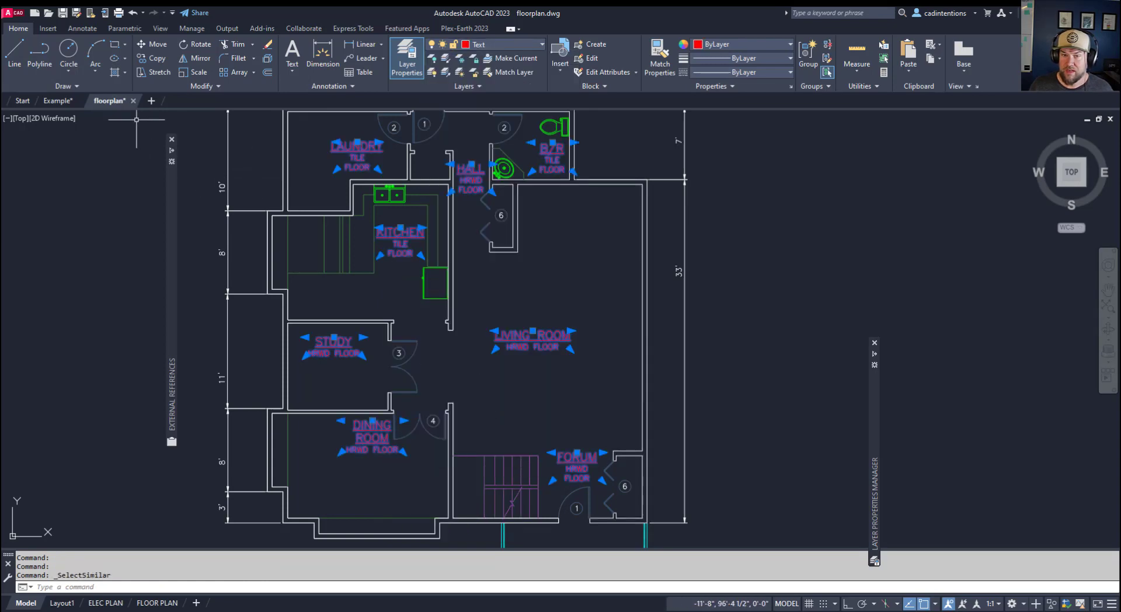
left_click(133, 101)
left_click(543, 344)
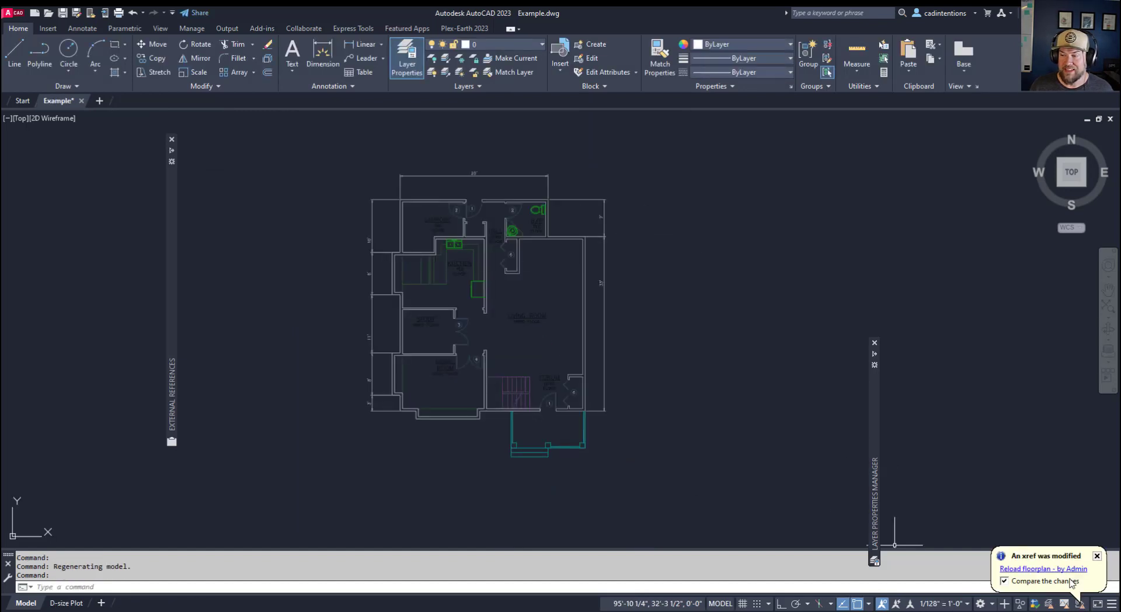
Step: Reload the floorplan reference from the External References palette
mouse_move(170, 261)
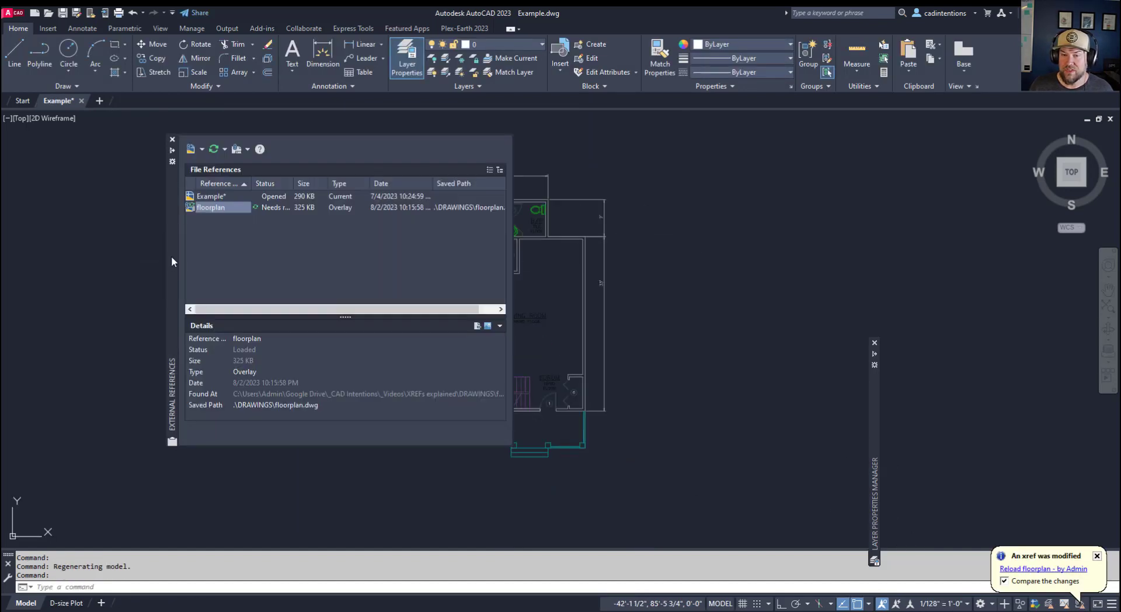
left_click_drag(167, 241, 103, 234)
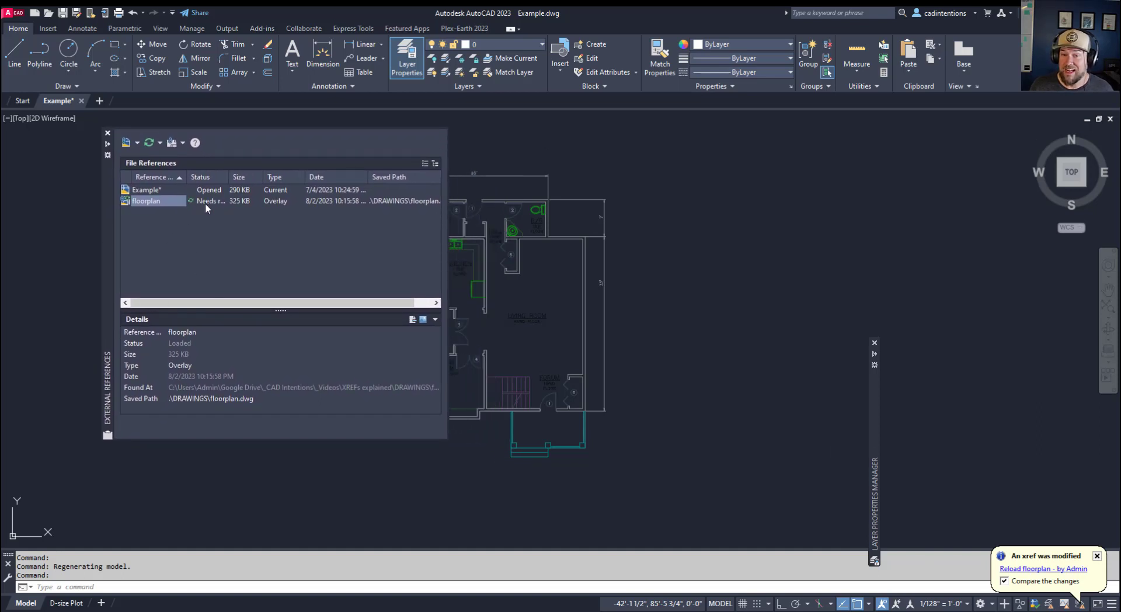
right_click(157, 202)
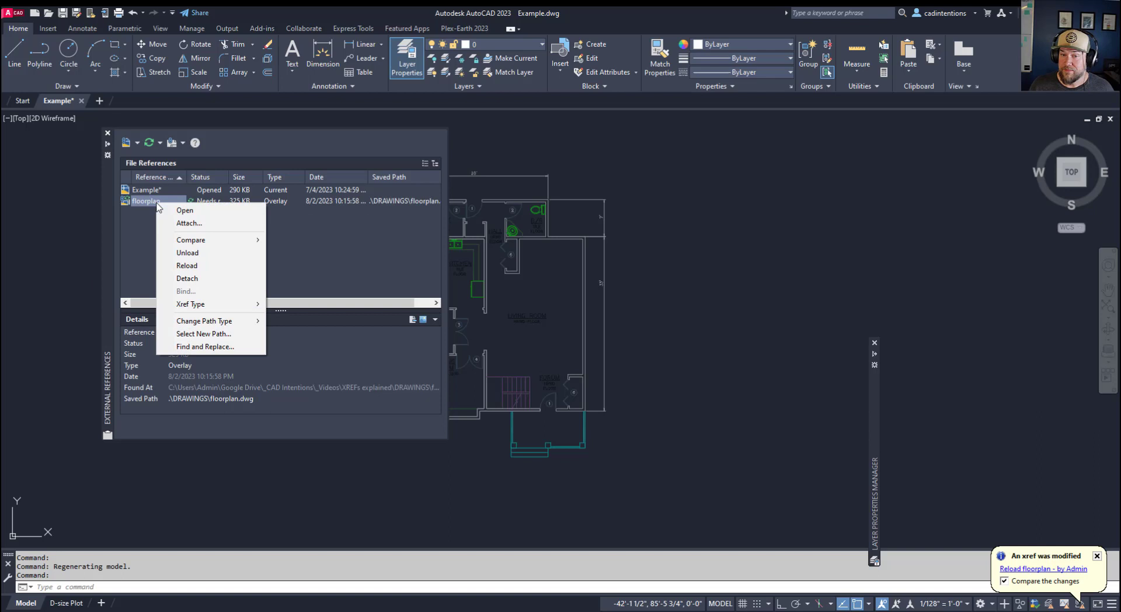
left_click(200, 266)
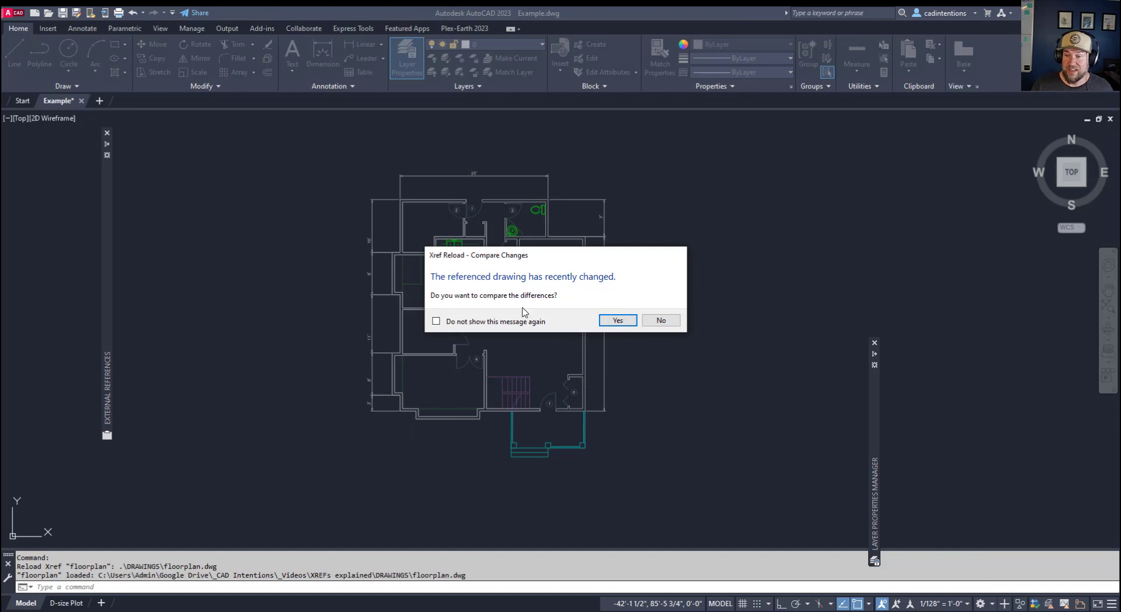
Step: Decline comparing changes, pan the updated floorplan, and switch to the DRAWINGS folder in File Explorer
left_click(662, 321)
middle_click_drag(562, 297, 532, 320)
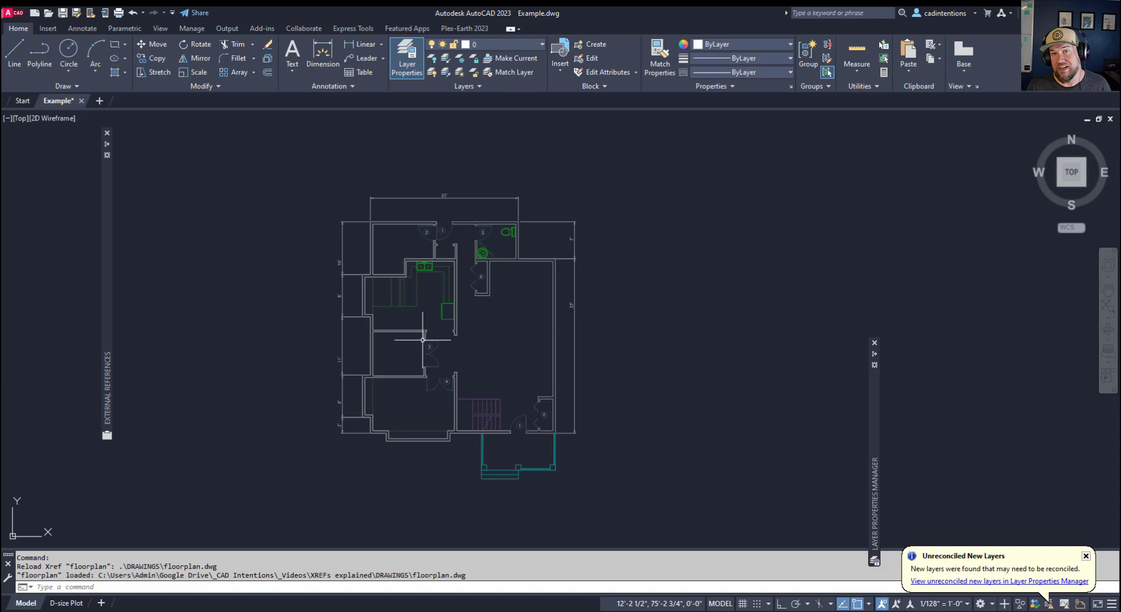
key("Escape")
key("Escape")
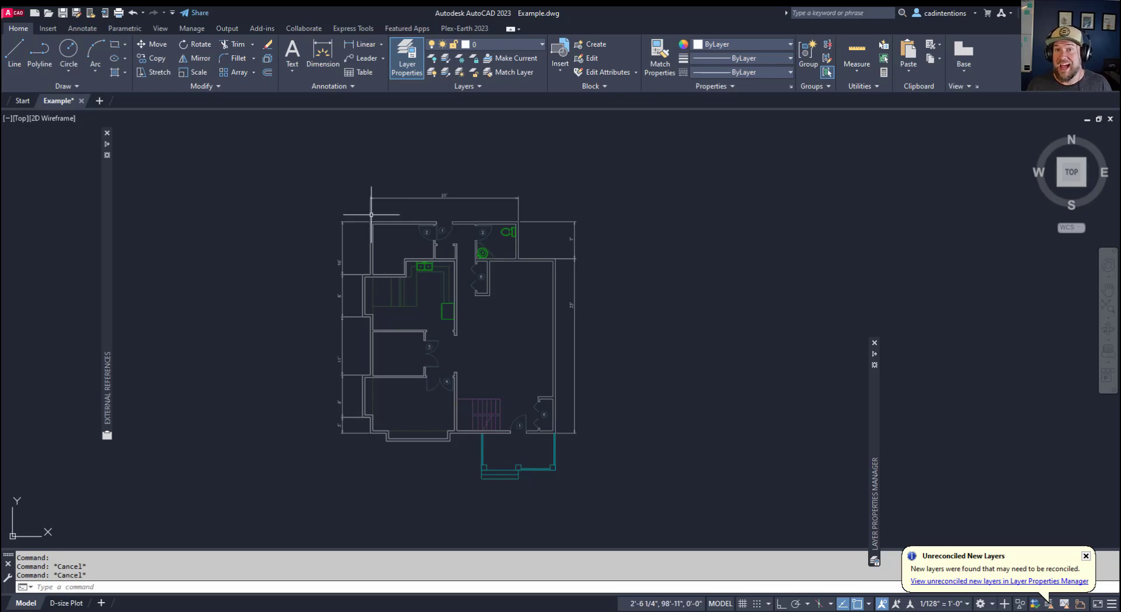
key("alt+Tab")
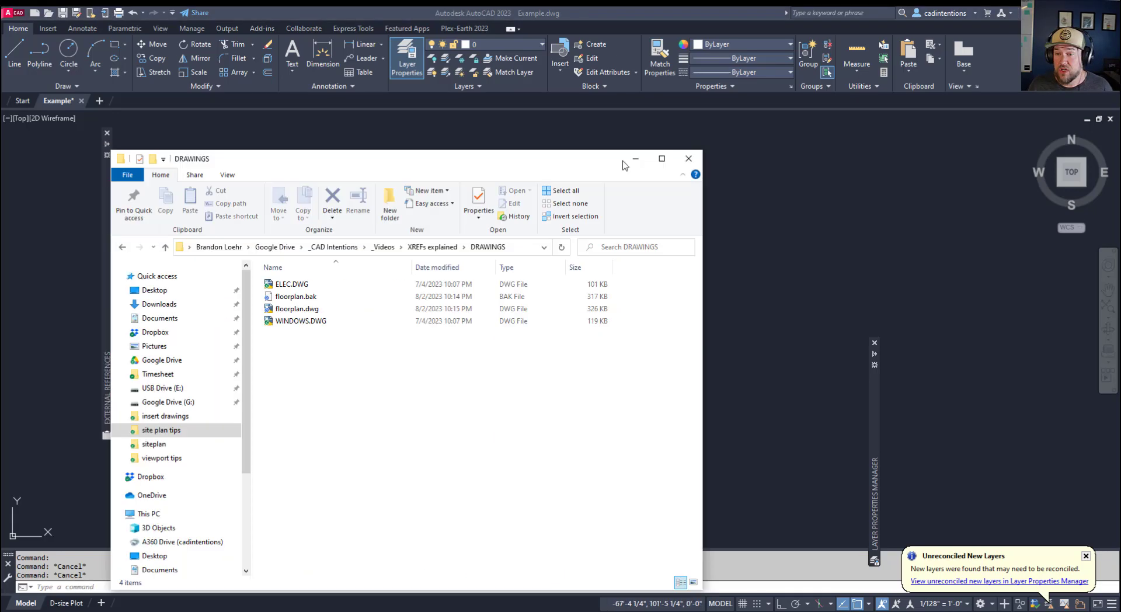
Step: Drag WINDOWS.DWG from the DRAWINGS folder into the Example.dwg drawing area
left_click_drag(292, 156, 672, 56)
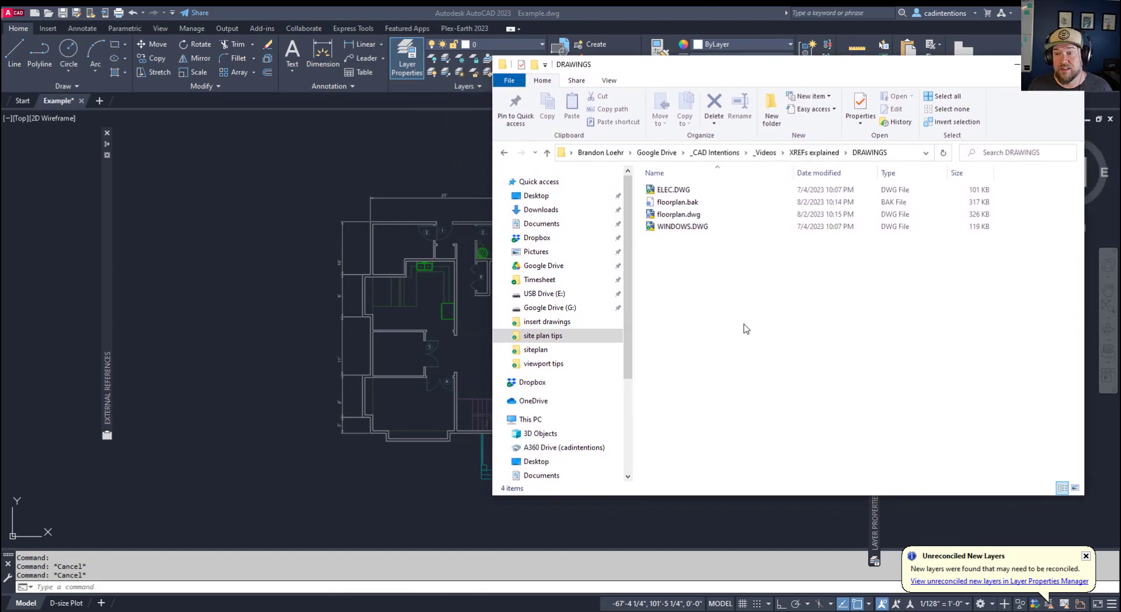
left_click(683, 230)
mouse_move(677, 232)
left_mouse_down()
mouse_move(753, 264)
mouse_move(286, 261)
left_mouse_up()
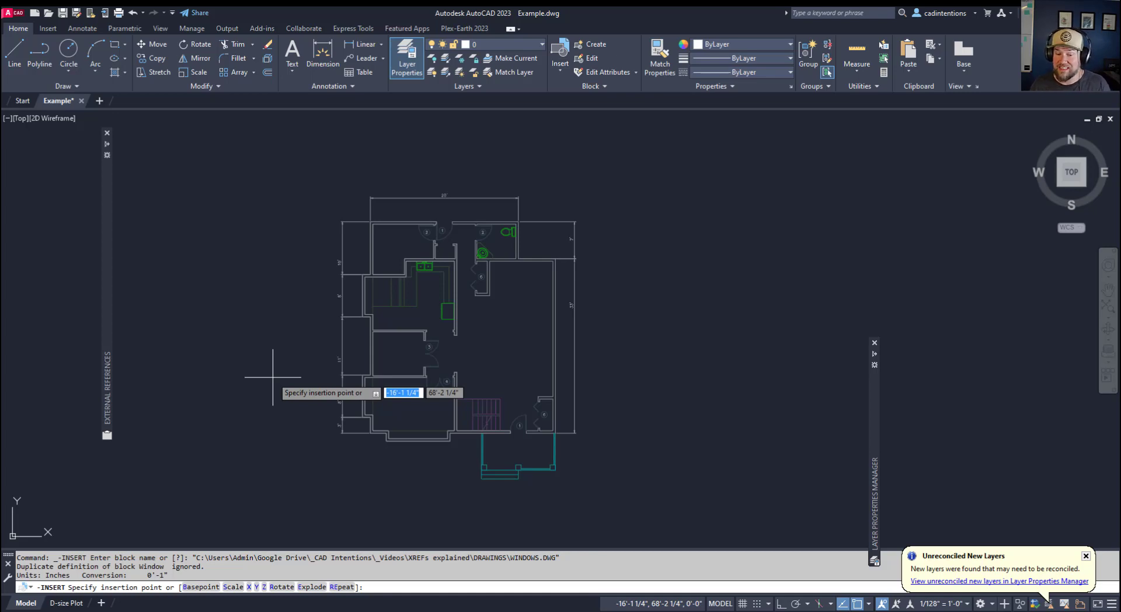
Step: Insert the WINDOWS block at 0,0 with X and Y scale 1 and rotation 0
type("0")
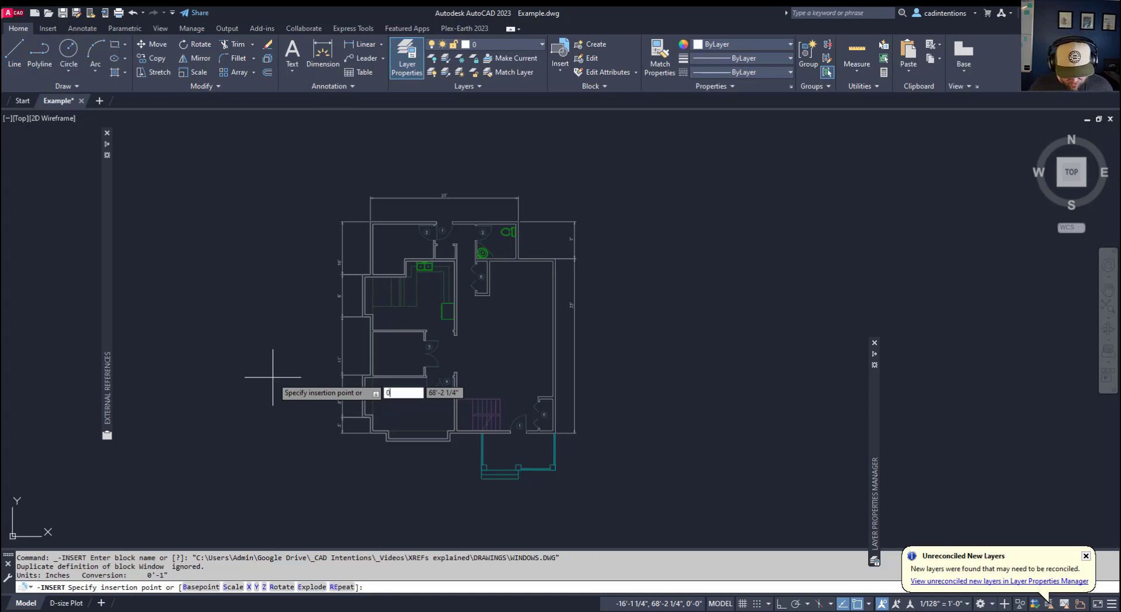
key("Tab")
type("0")
key("Return")
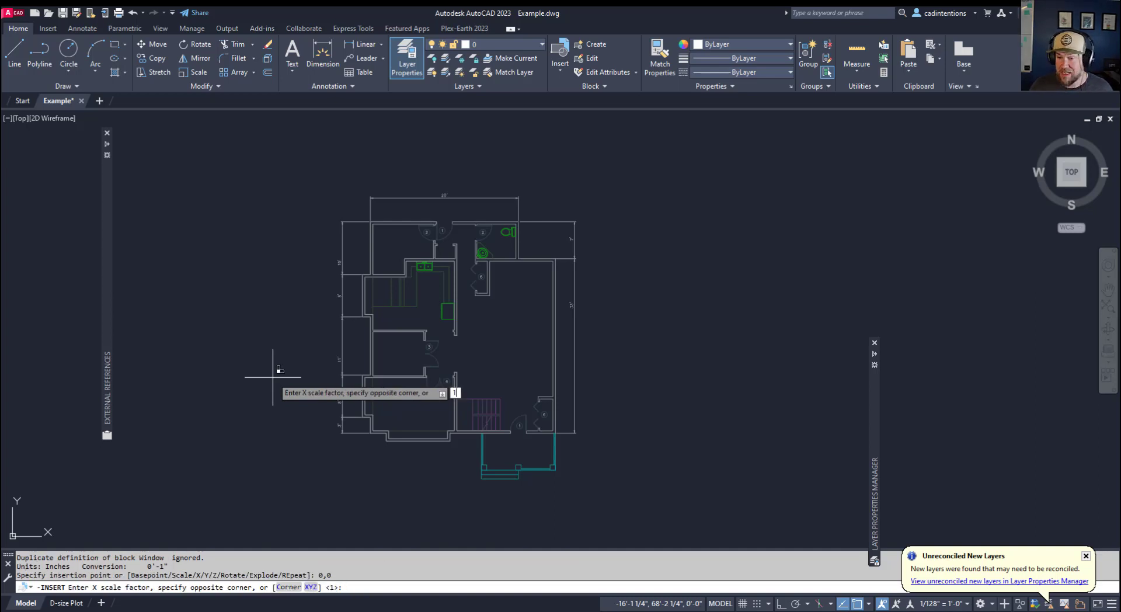
key("Return")
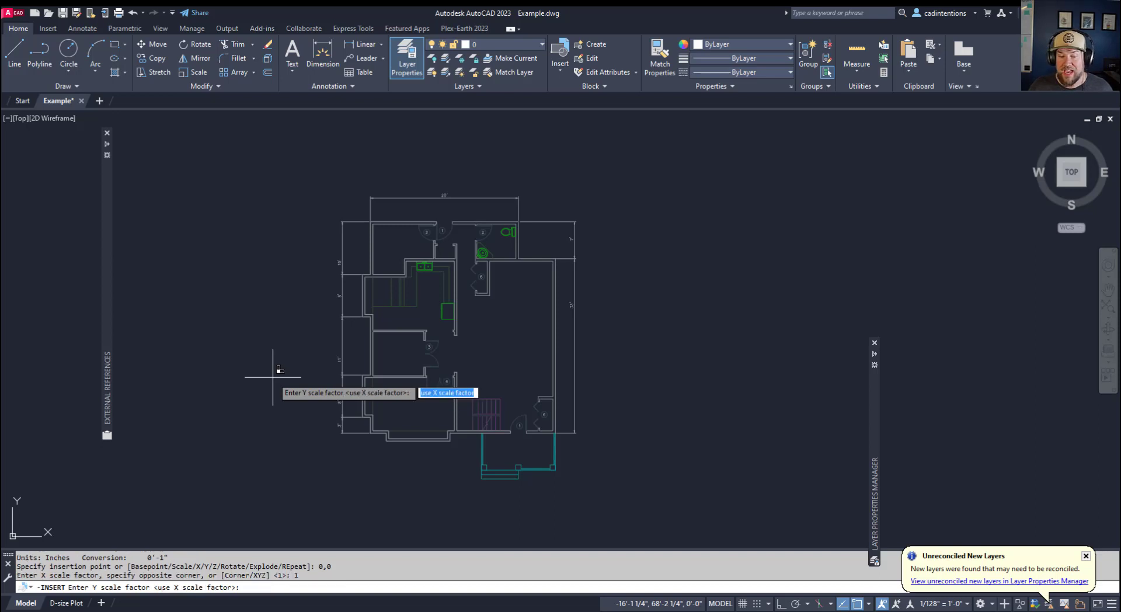
type("1")
key("Return")
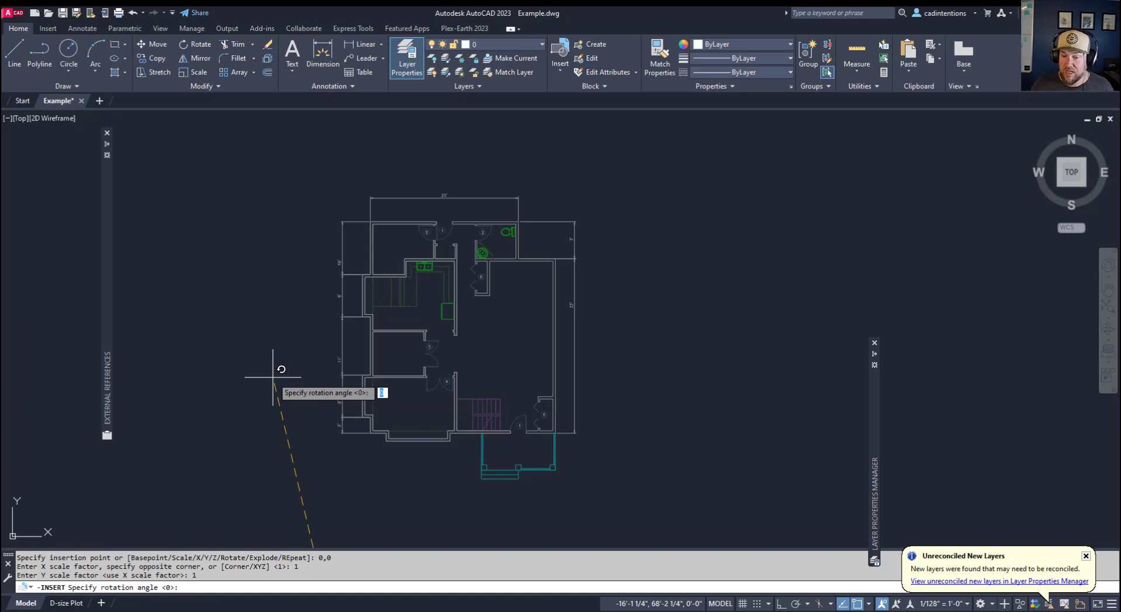
key("Return")
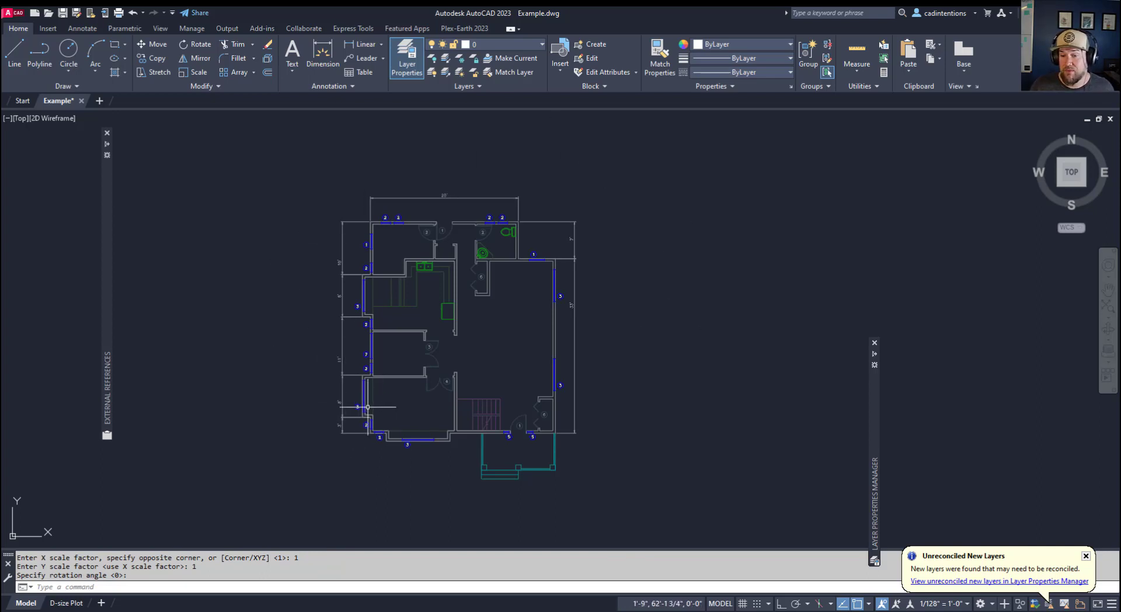
scroll(357, 403, "up", 3)
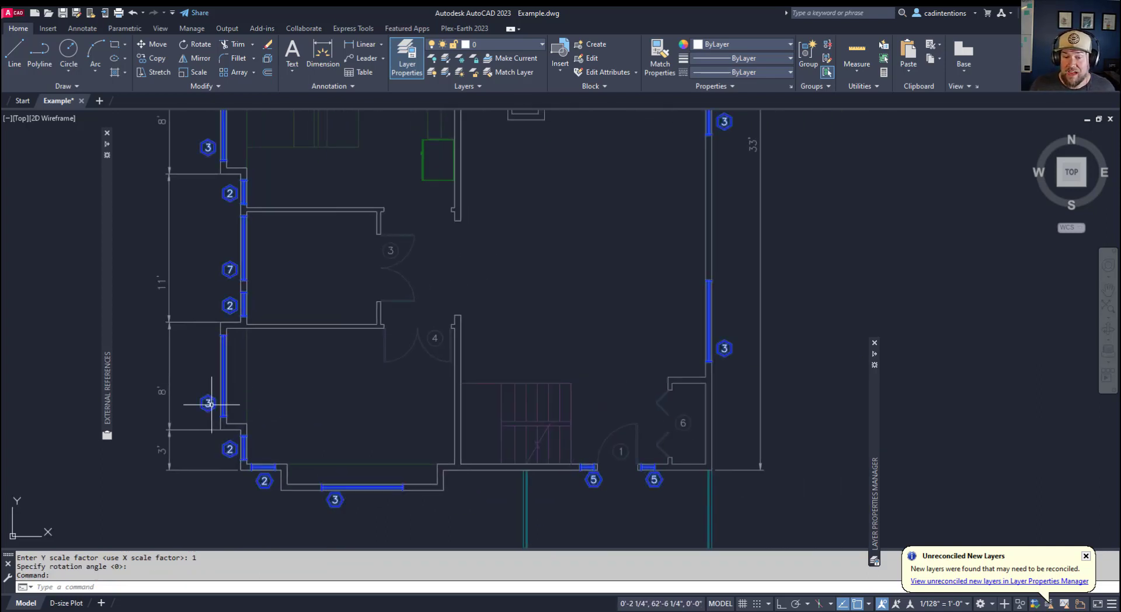
scroll(264, 393, "down", 2)
mouse_move(326, 264)
middle_mouse_down()
mouse_move(285, 307)
mouse_move(285, 242)
middle_mouse_up()
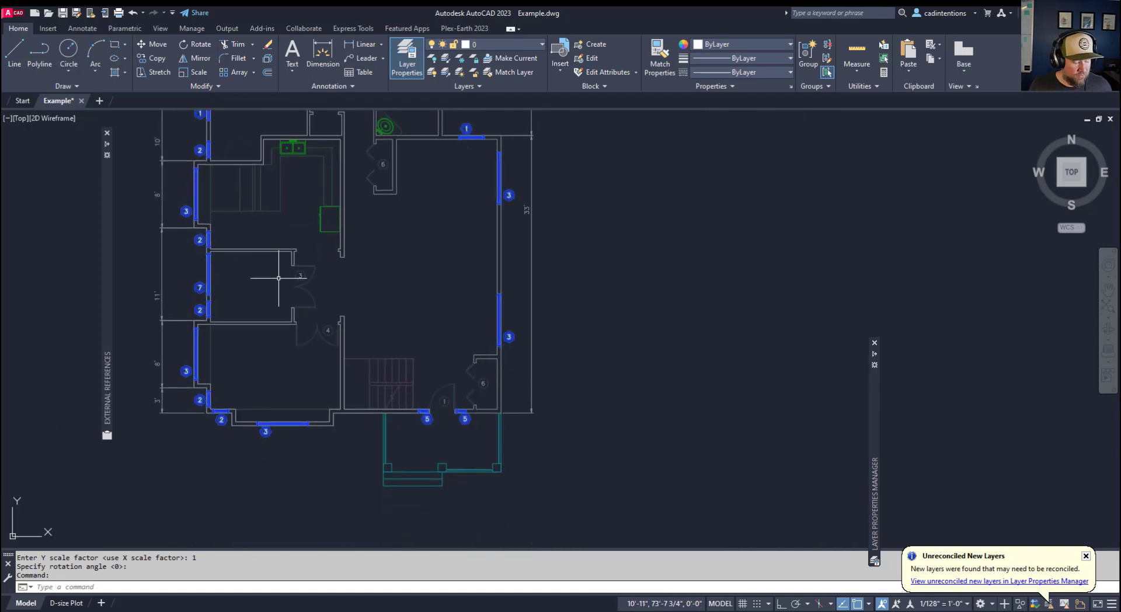
key("Escape")
key("Escape")
middle_click_drag(446, 280, 449, 339)
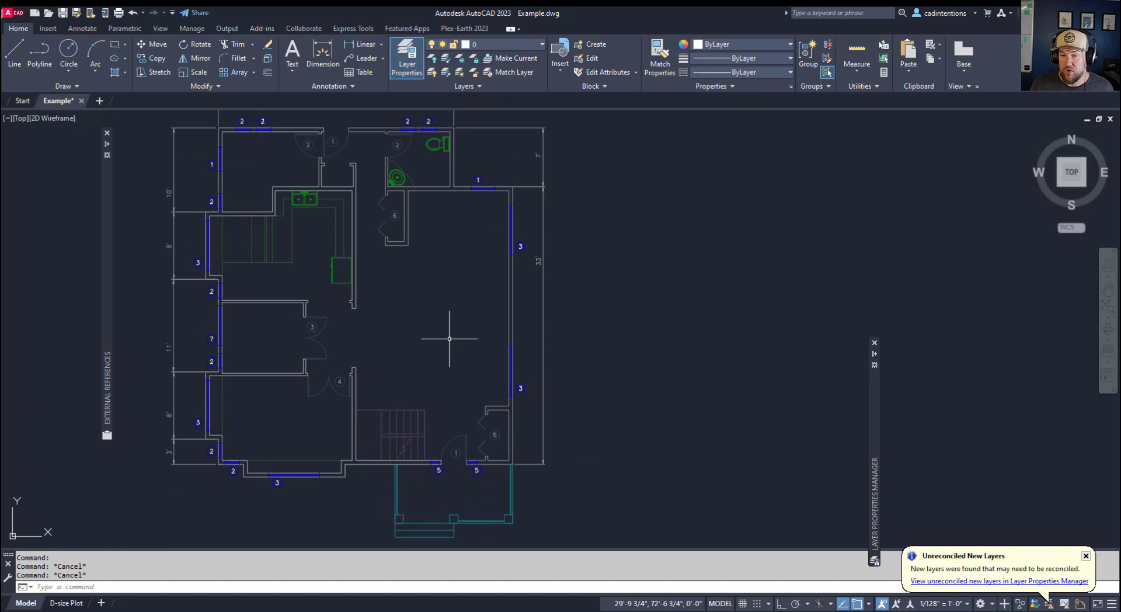
scroll(371, 305, "down", 2)
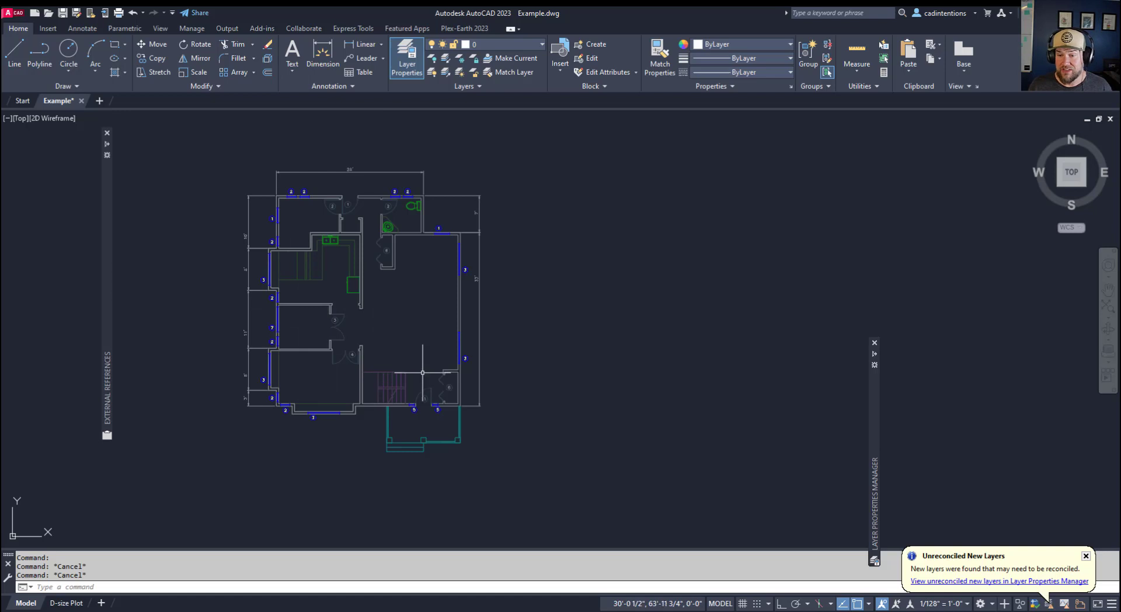
scroll(408, 370, "up", 3)
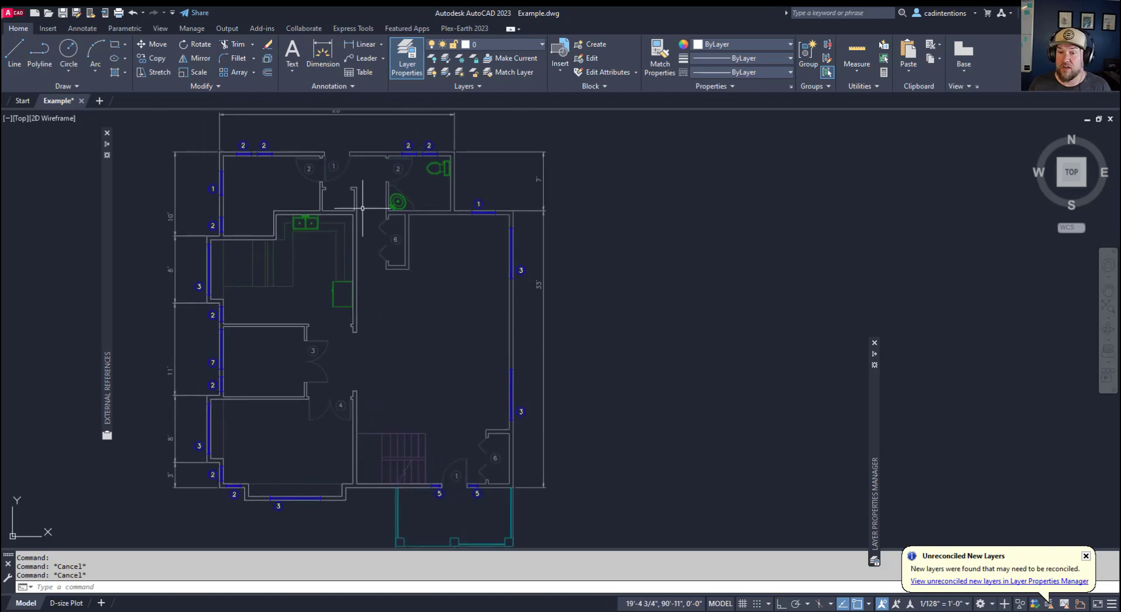
middle_click_drag(398, 364, 417, 302)
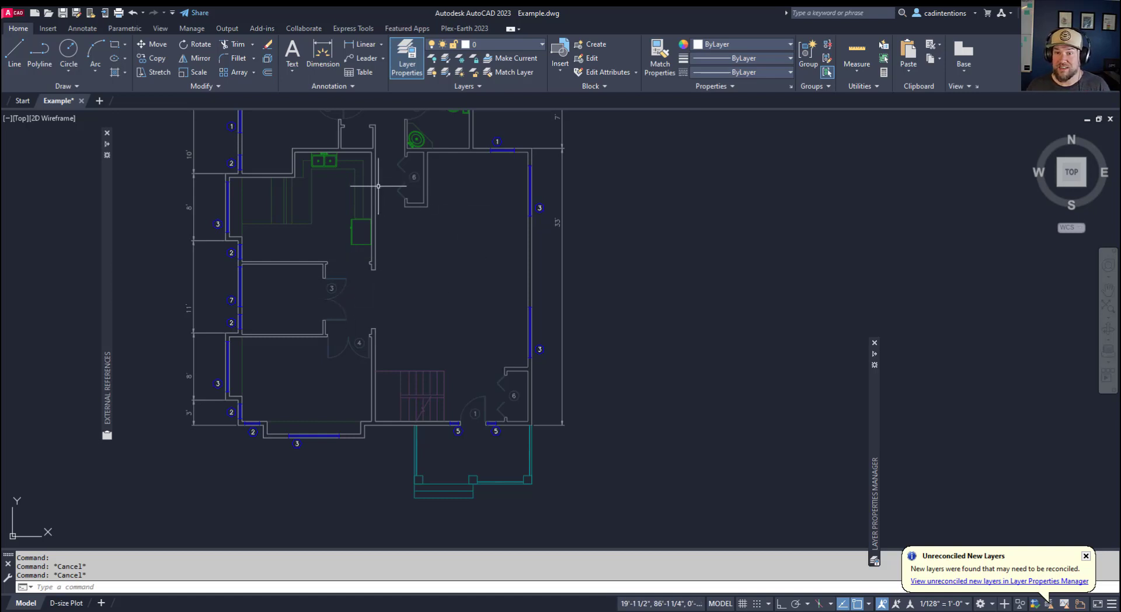
mouse_move(107, 263)
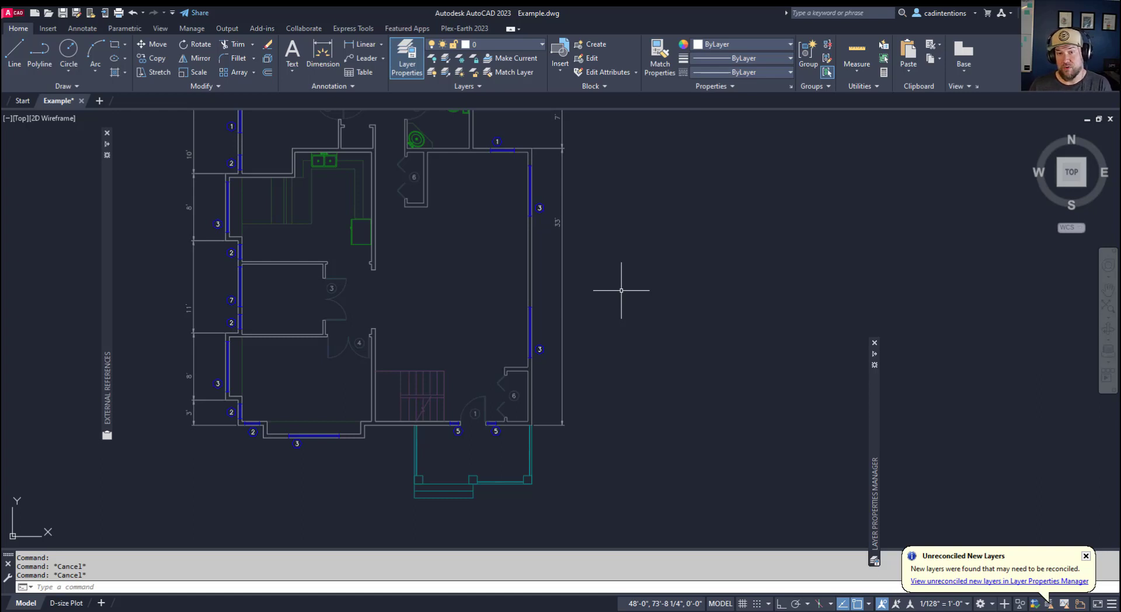
Step: Select the inserted WINDOWS block reference and bring up its right-click menu
middle_click_drag(448, 292, 467, 336)
left_click(467, 336)
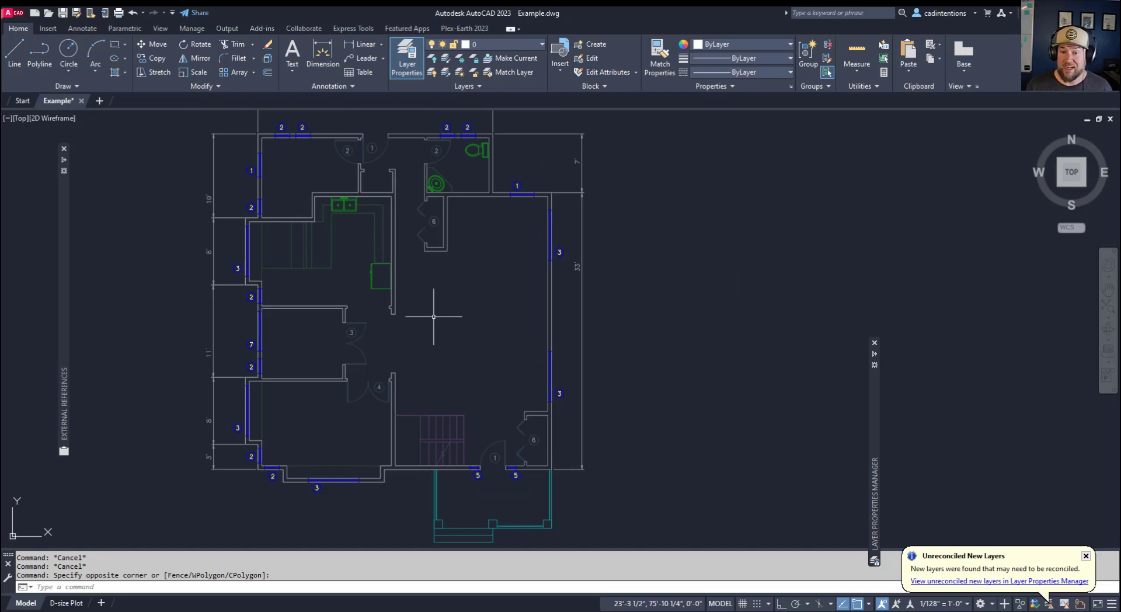
middle_click_drag(463, 318, 458, 326)
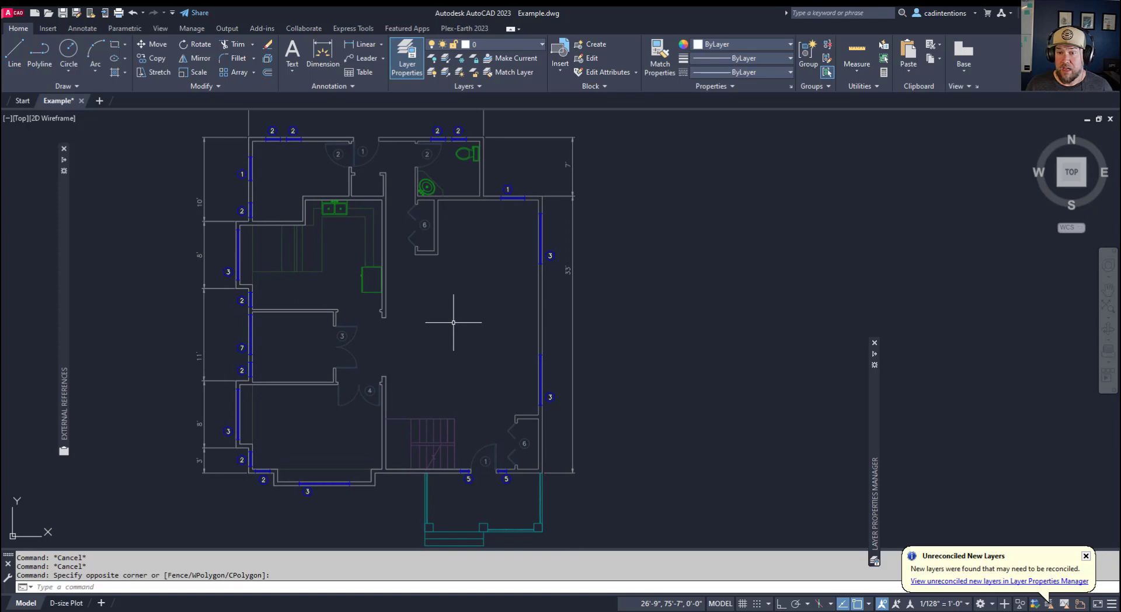
left_click(262, 157)
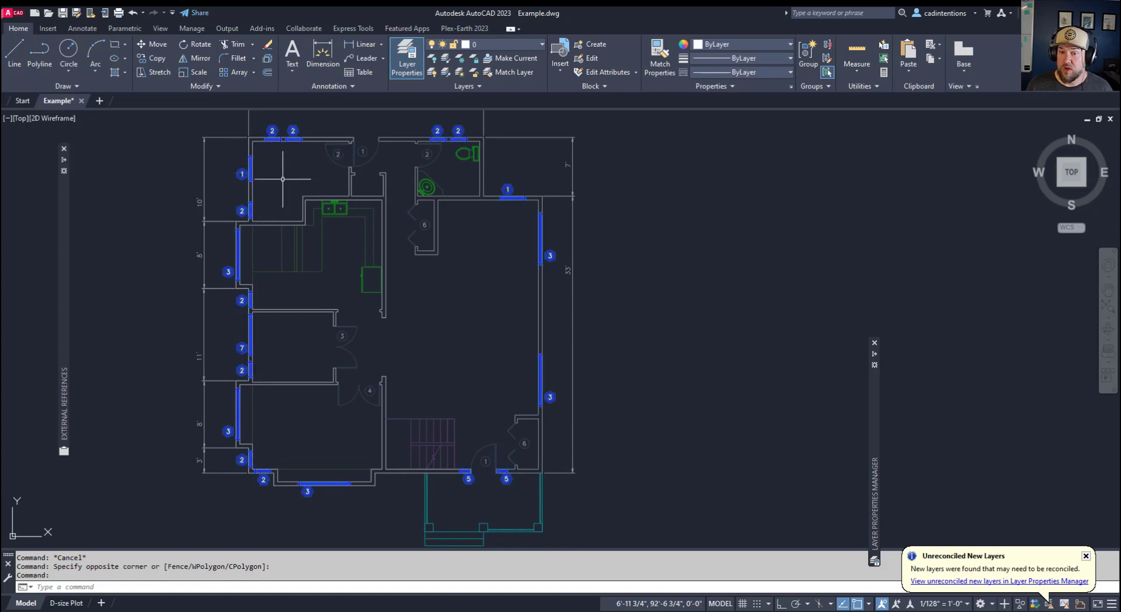
mouse_move(242, 302)
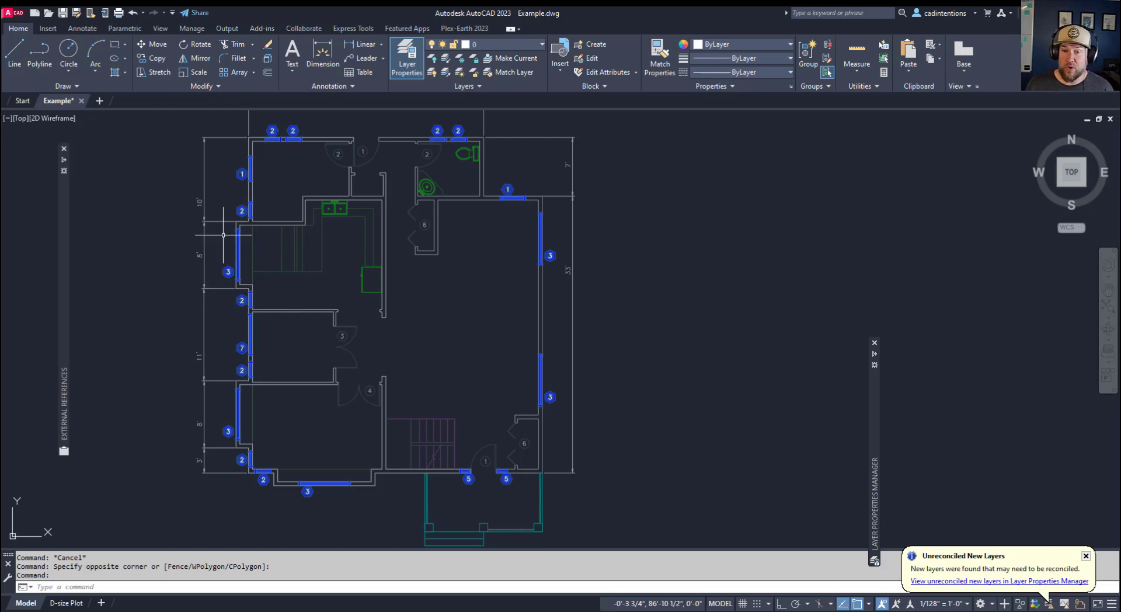
left_click(251, 284)
right_click(250, 279)
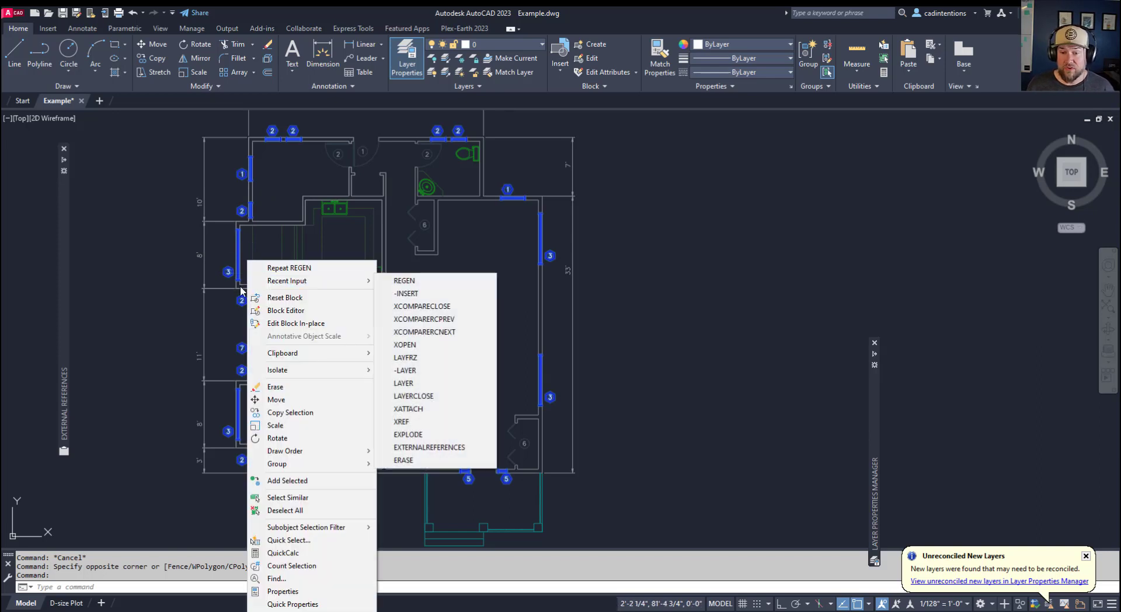
left_click(290, 314)
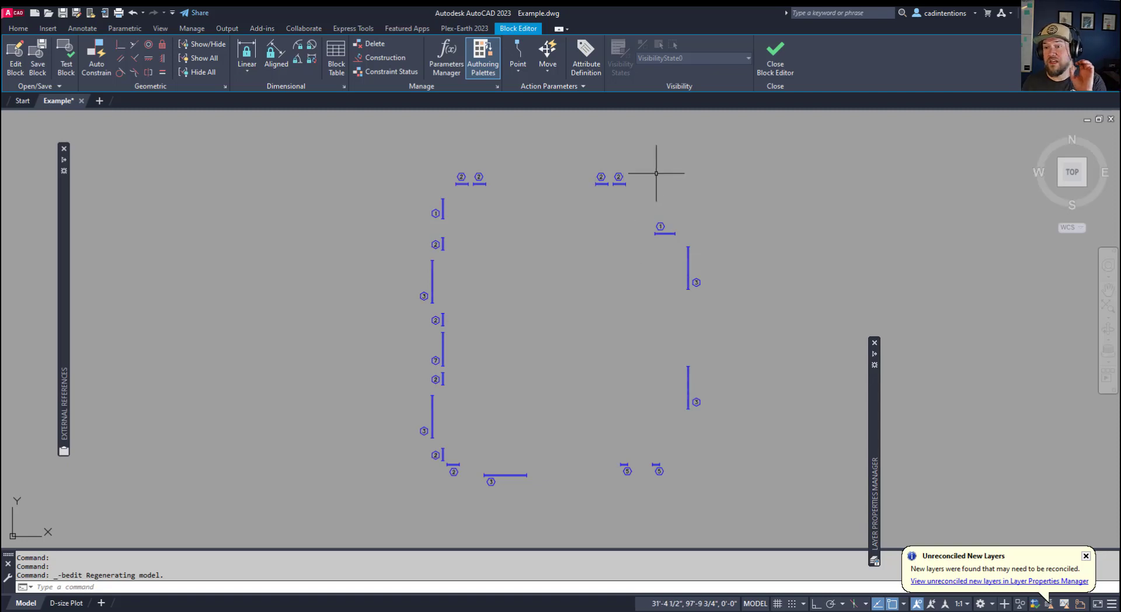
left_click(787, 74)
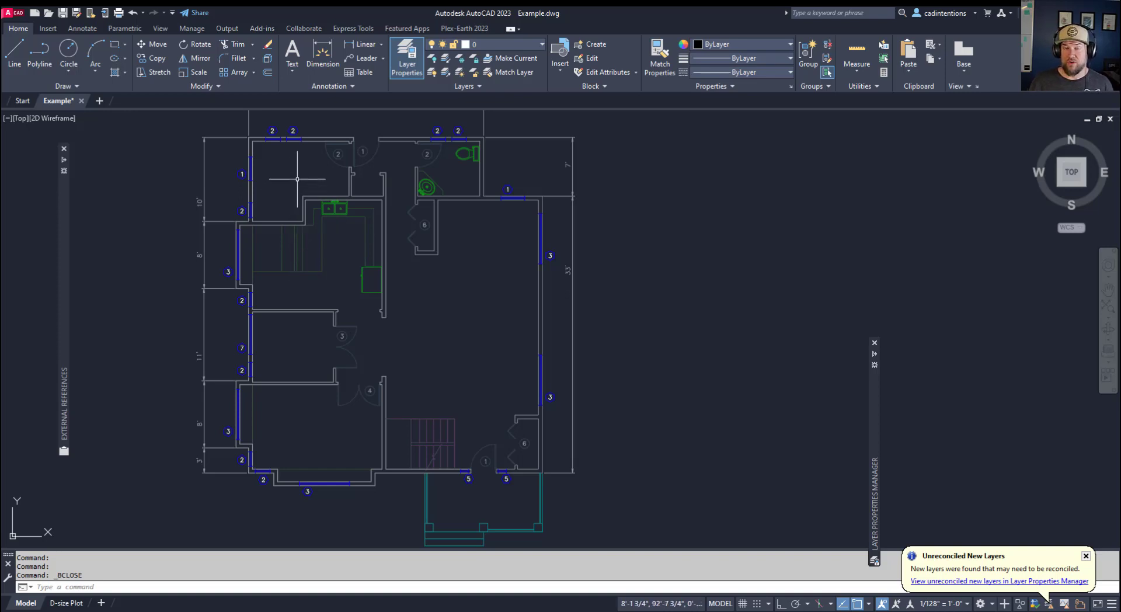
Step: Show the floorplan xref's details in External References: Overlay, Loaded, 325 KB
left_click(213, 240)
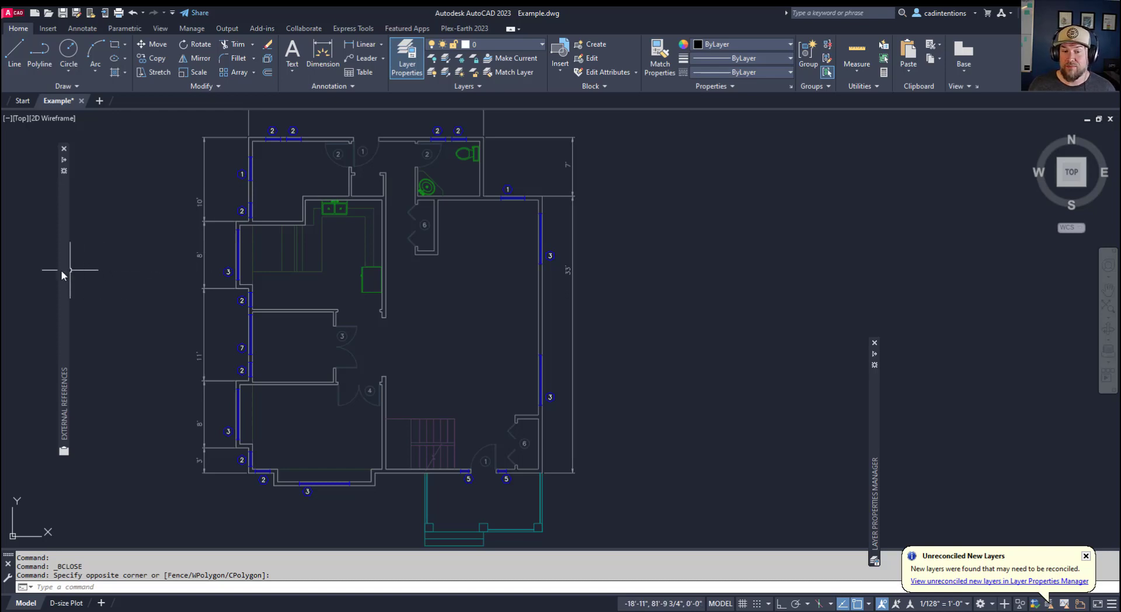
mouse_move(61, 270)
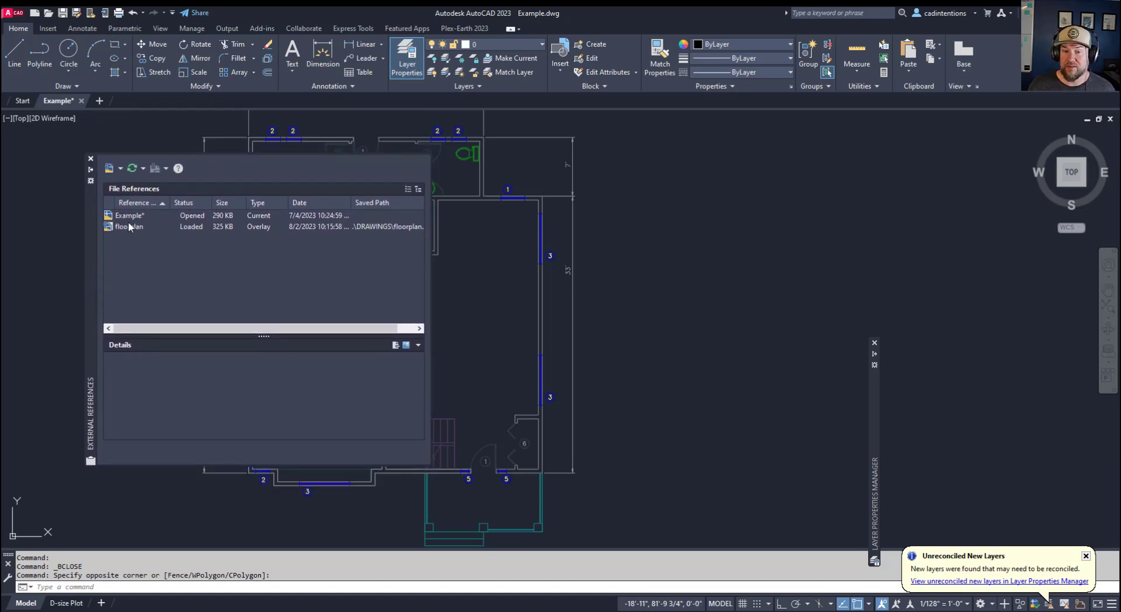
left_click(129, 227)
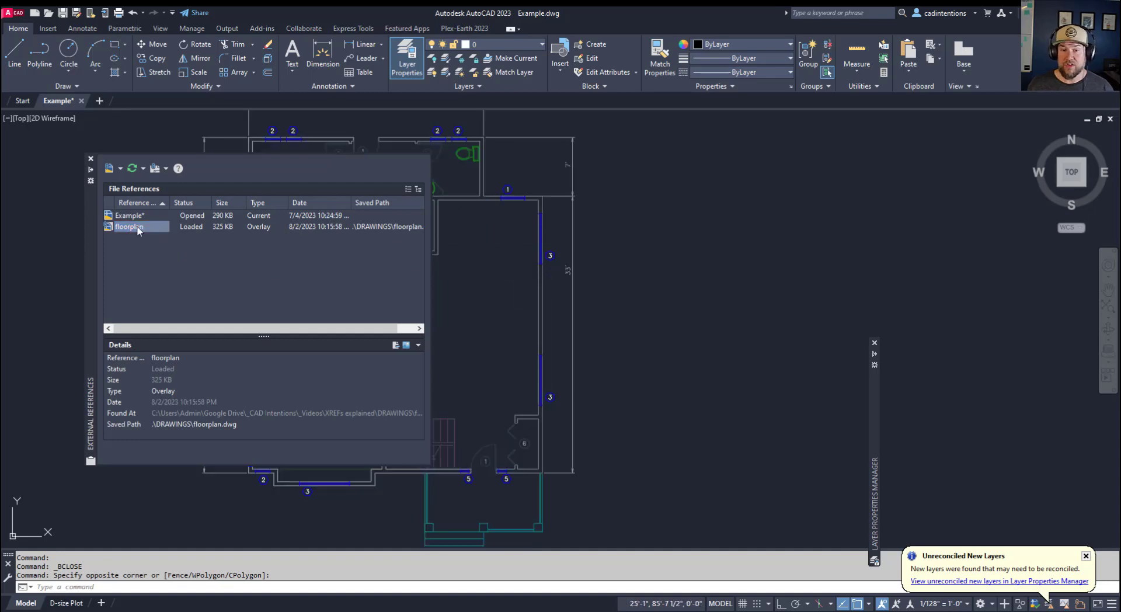
mouse_move(139, 230)
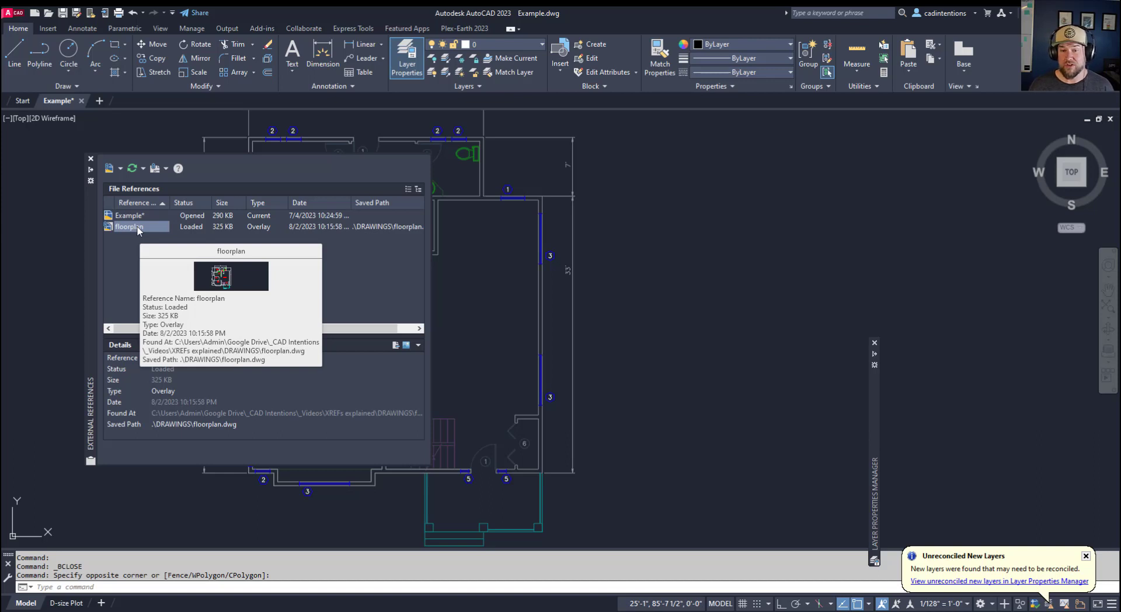
Step: Unload the floorplan xref, then reload it from External References
right_click(131, 229)
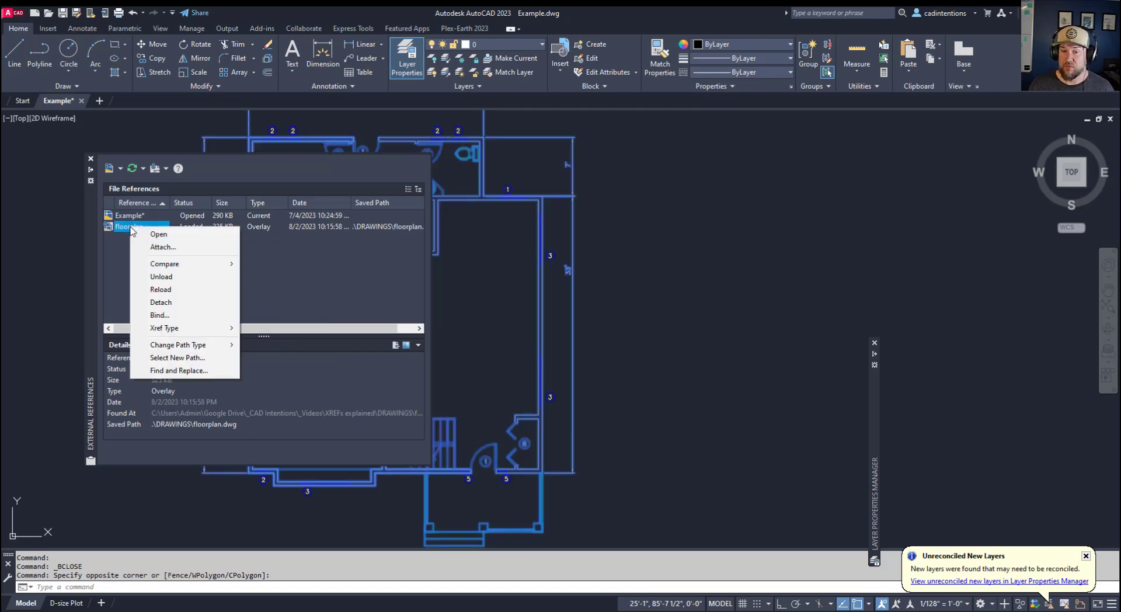
left_click(164, 279)
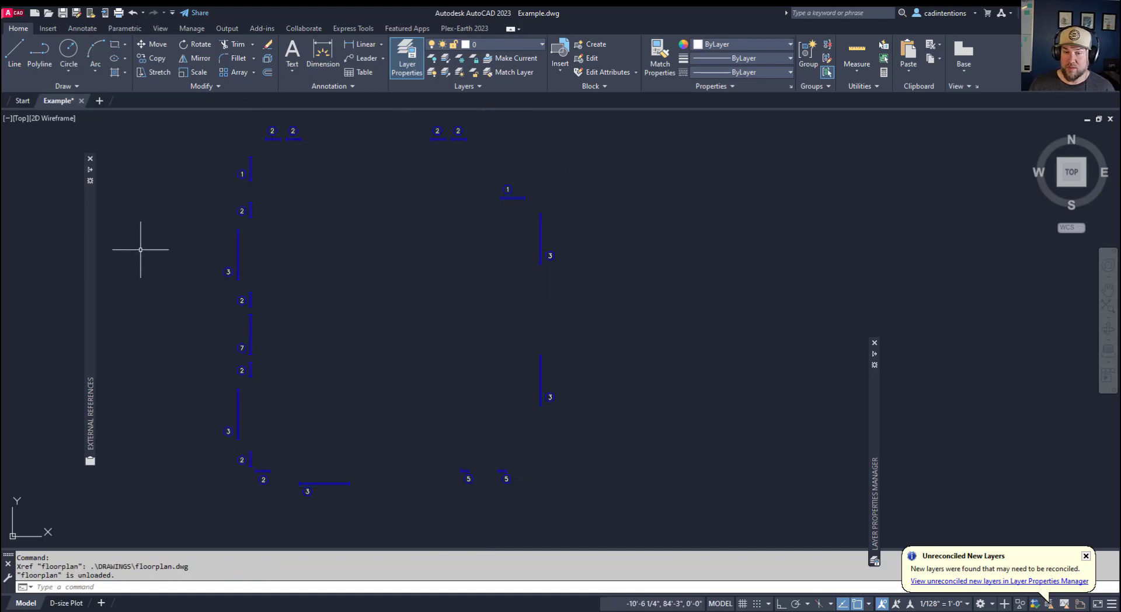
mouse_move(86, 241)
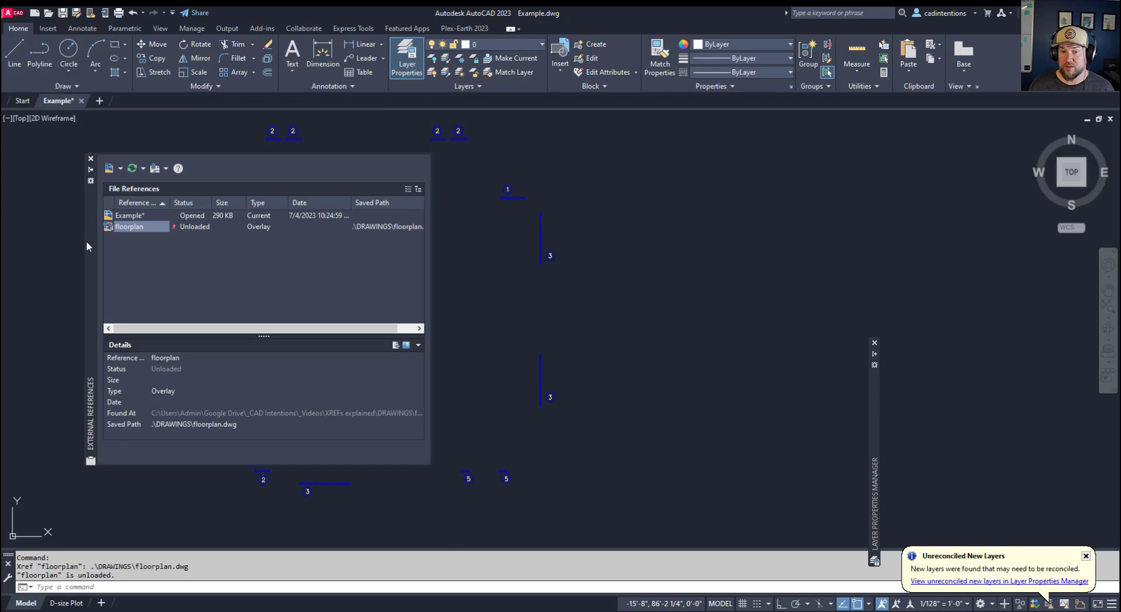
right_click(131, 231)
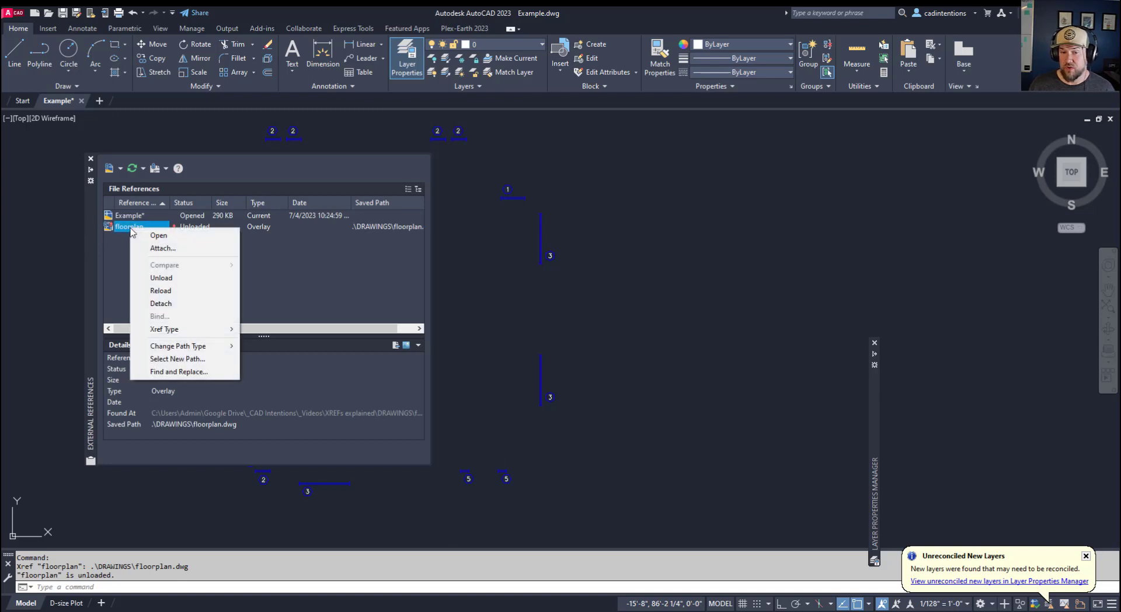
left_click(162, 290)
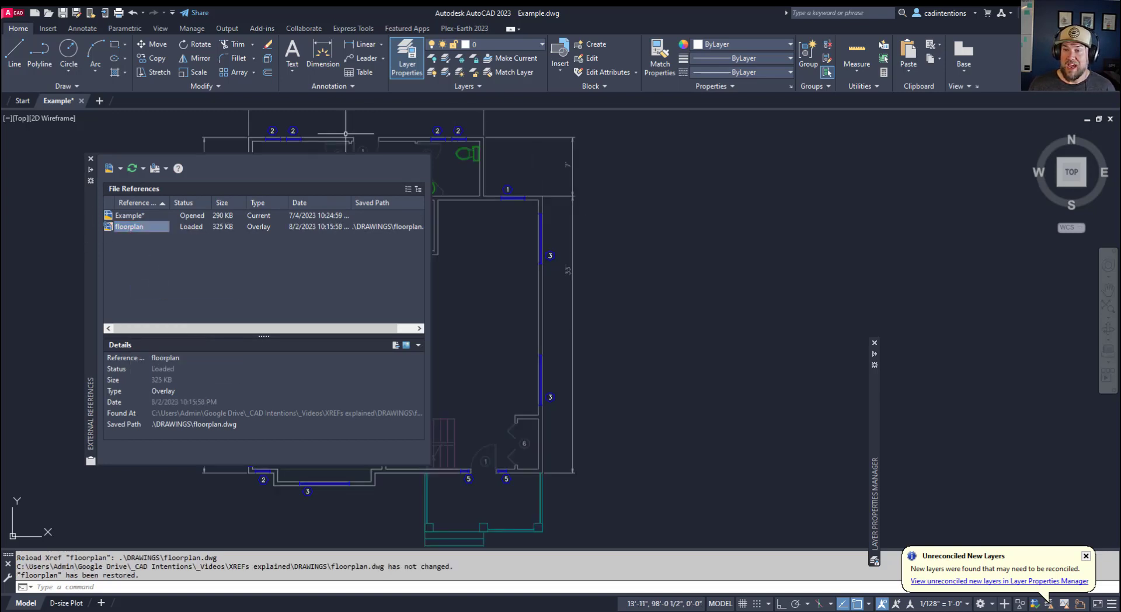
Step: Detach the floorplan xref, then undo the detach with U so the plan returns
right_click(137, 231)
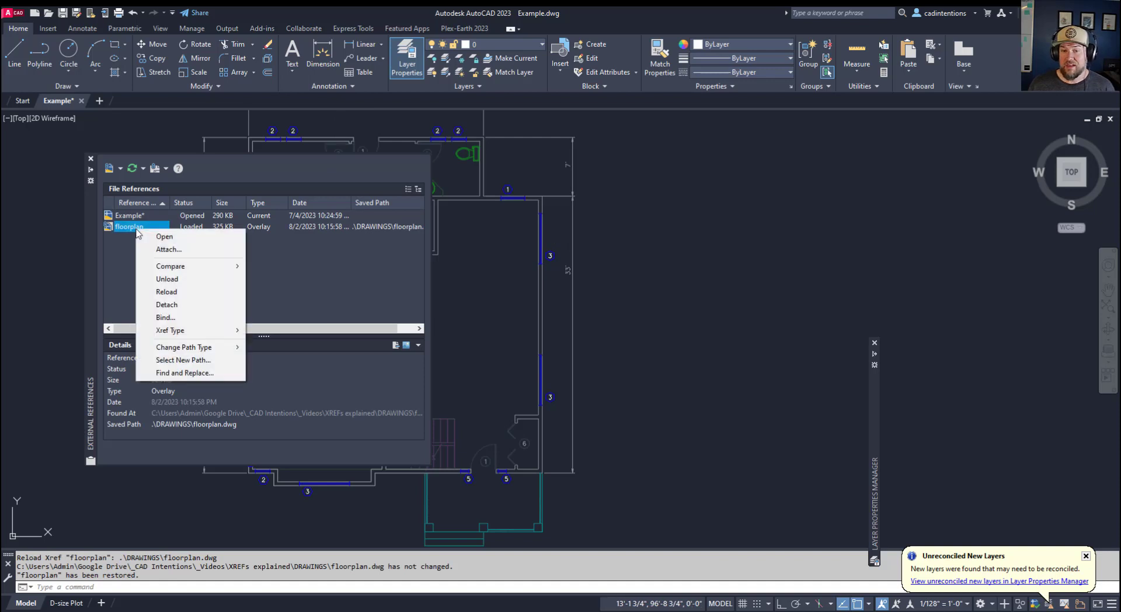
left_click(177, 304)
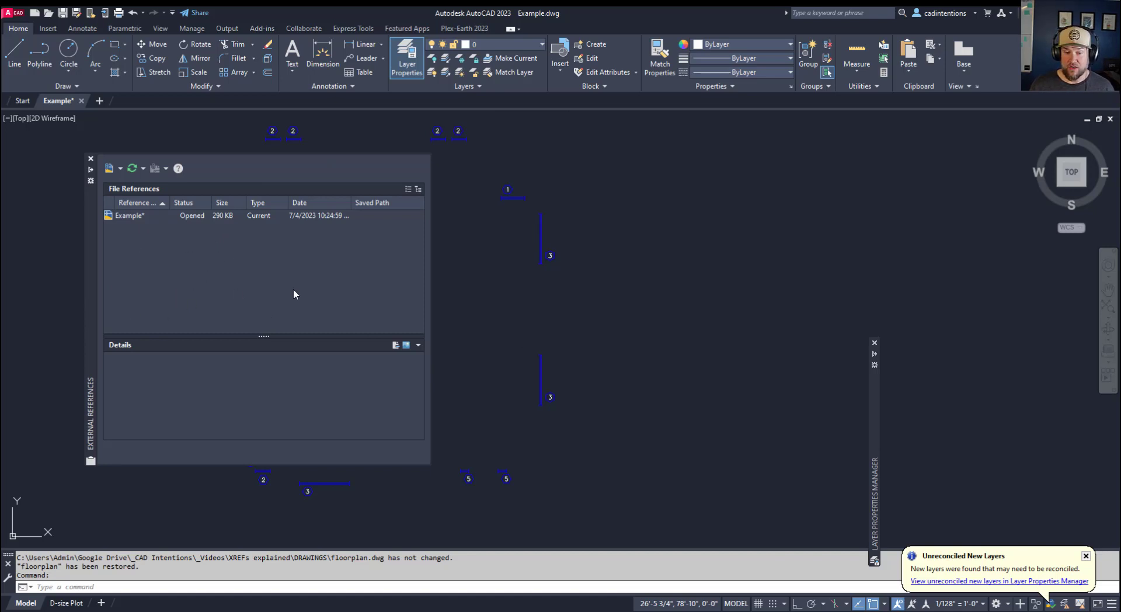
key("ctrl+y")
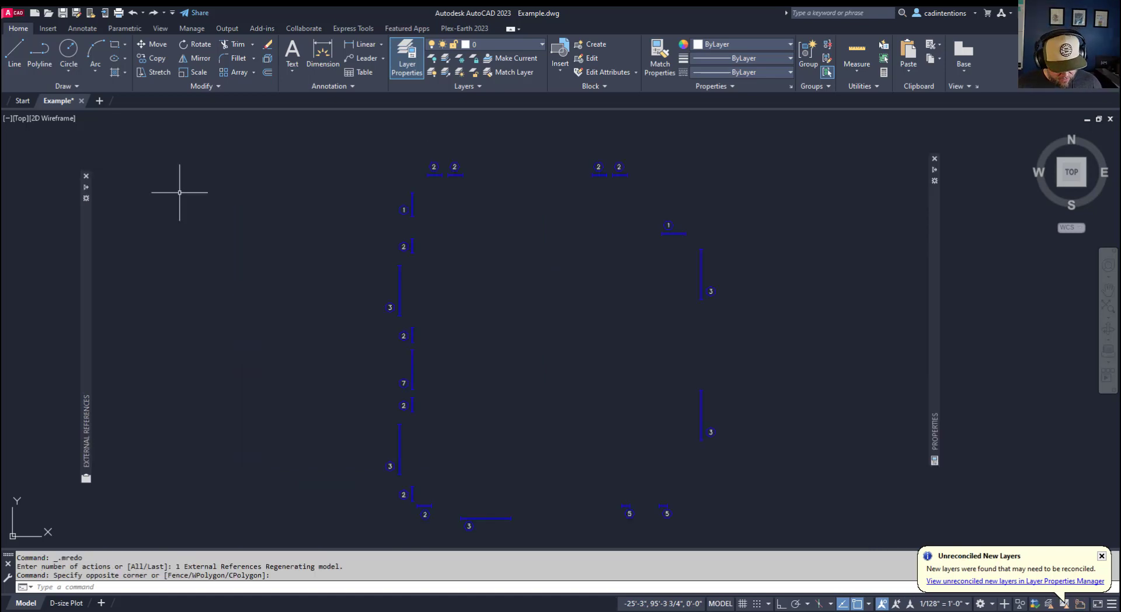
type("u")
key("Return")
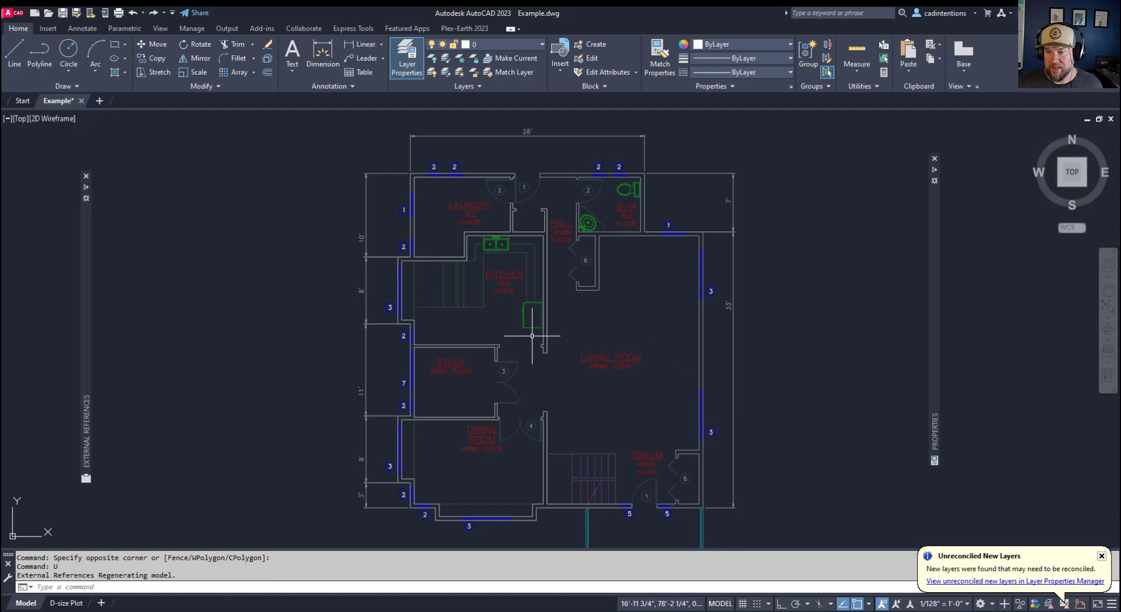
Step: Cancel the pending selection and start binding the floorplan xref via its Bind option
left_click(512, 320)
key("Escape")
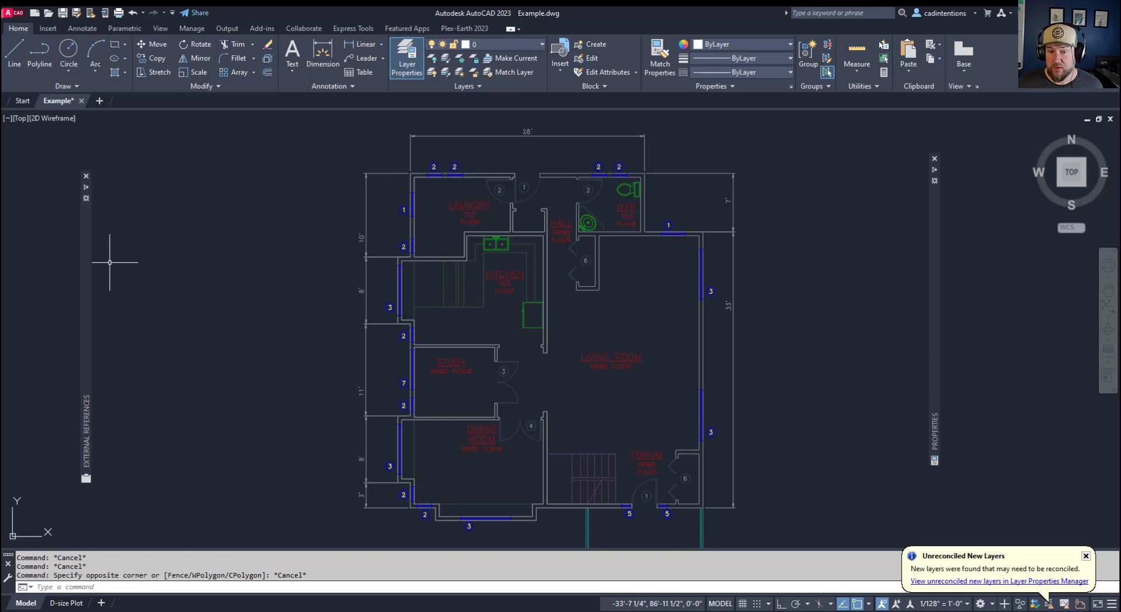
mouse_move(86, 262)
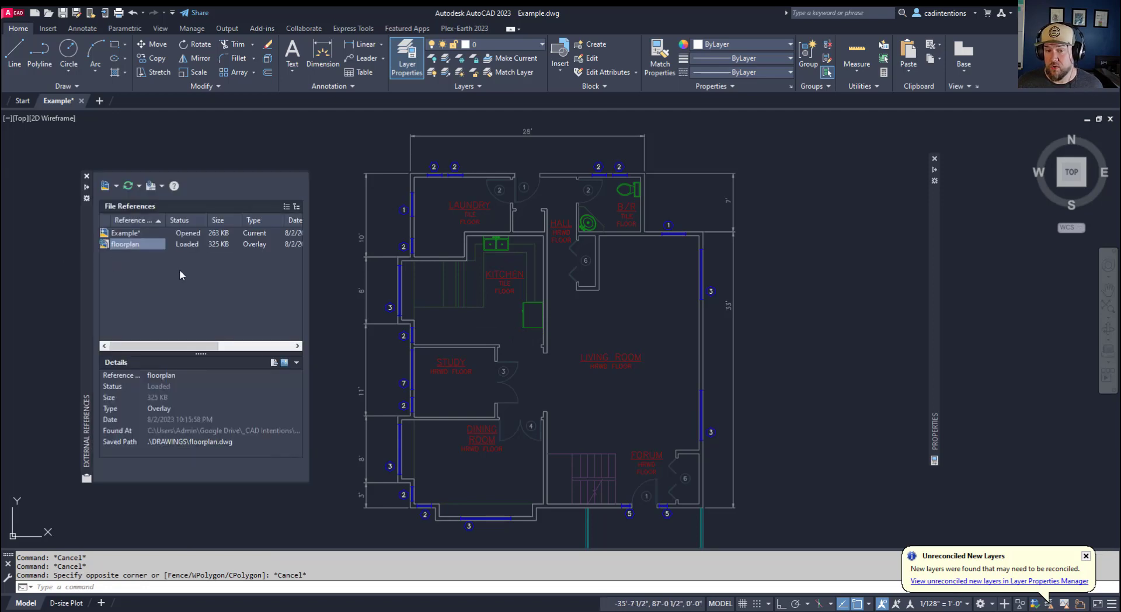
left_click(130, 246)
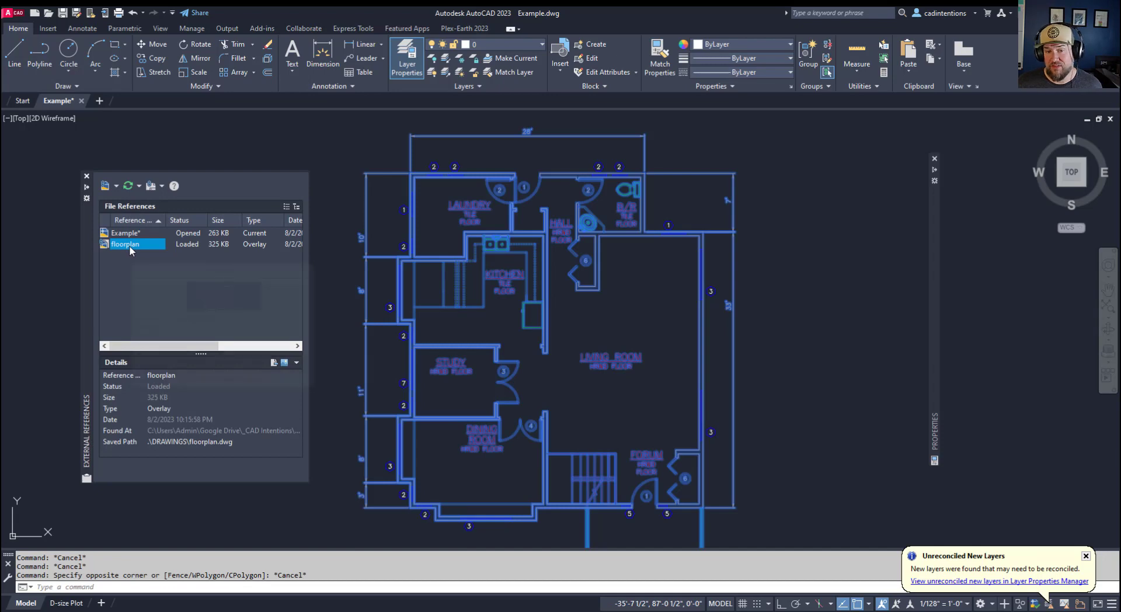
right_click(130, 250)
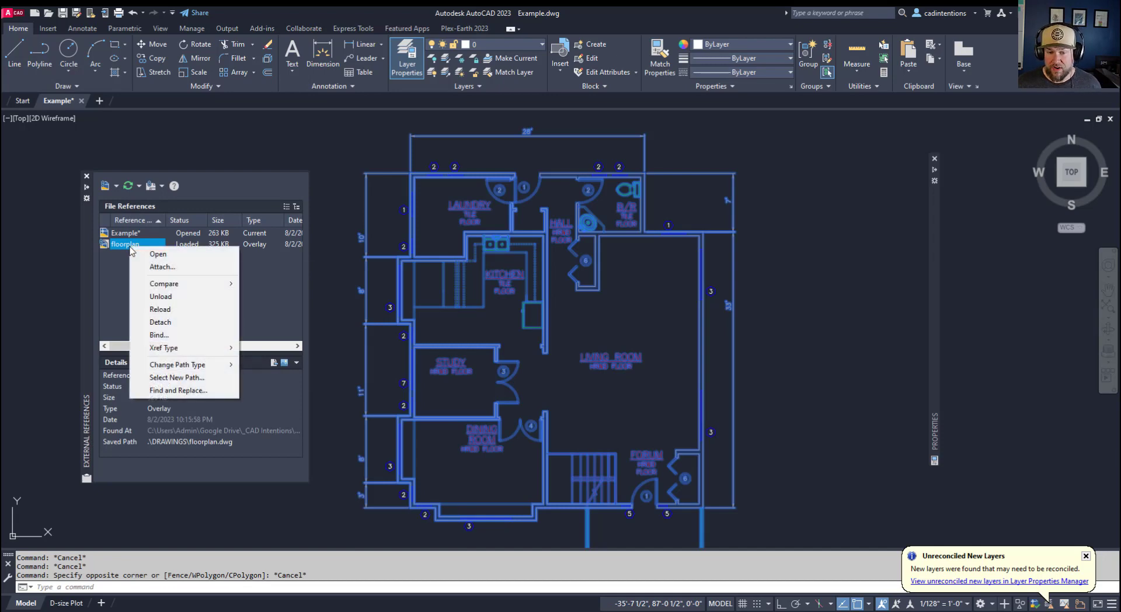
left_click(158, 335)
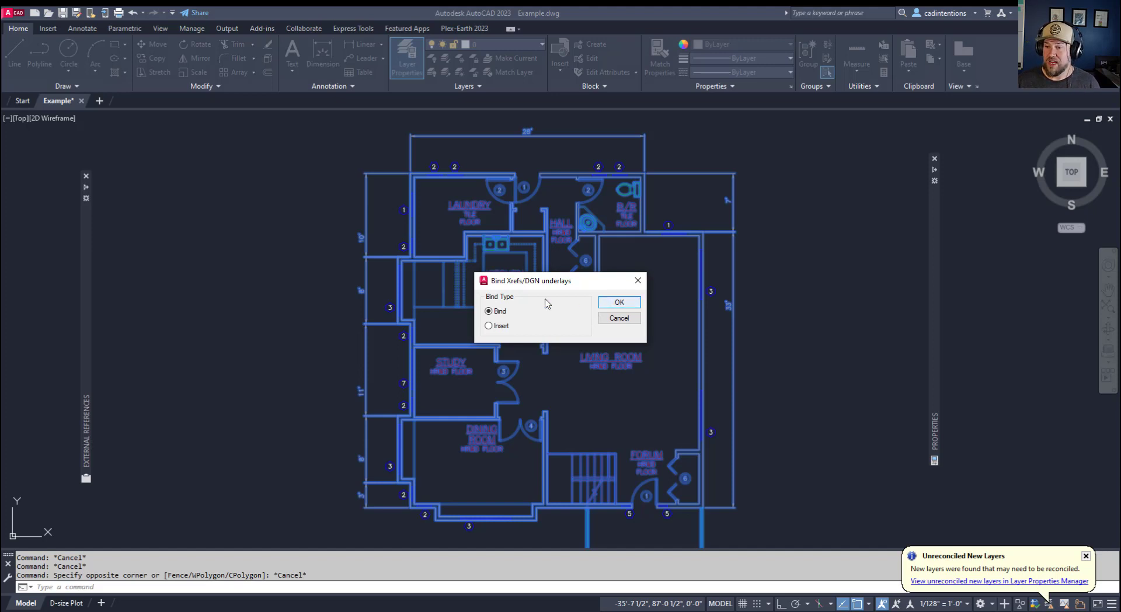
Step: Confirm a plain Bind for floorplan, clear the selection, and pan the plan left and up
left_click(622, 303)
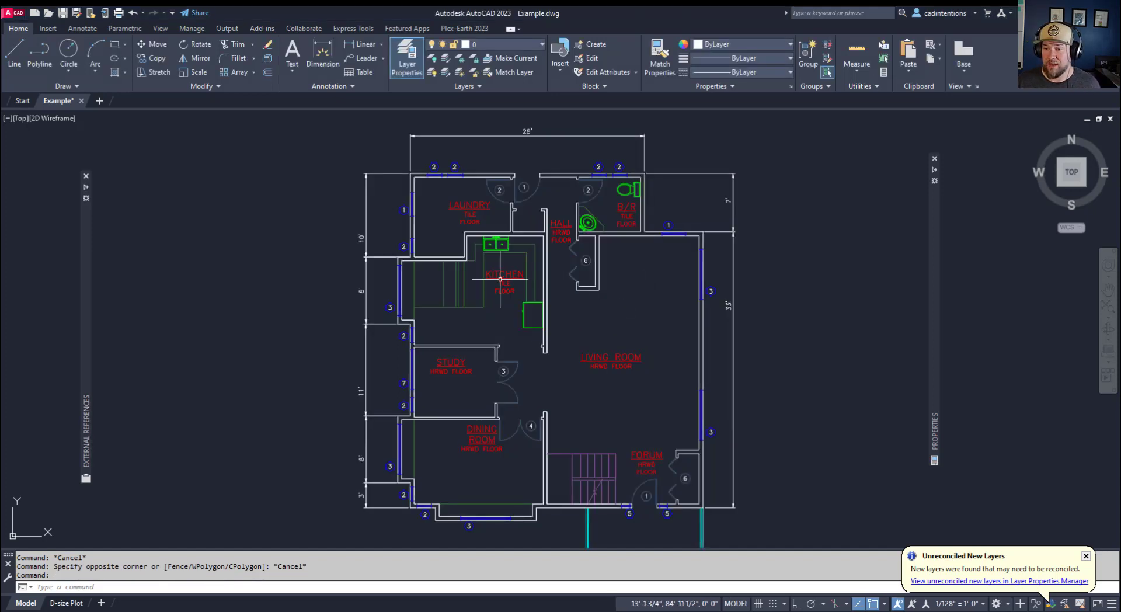
mouse_move(88, 267)
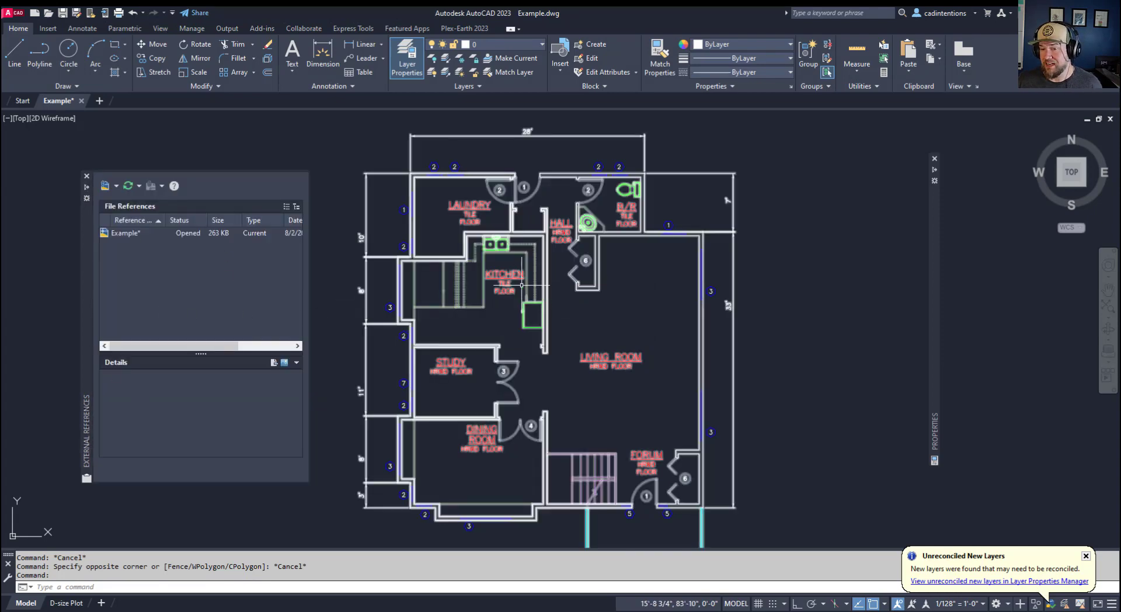
key("Escape")
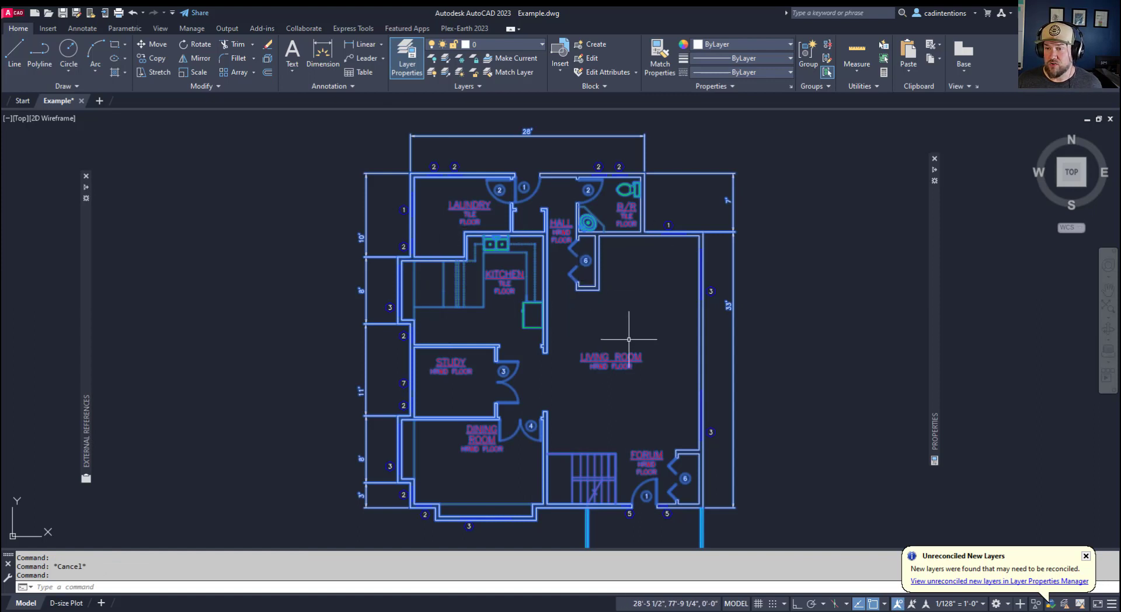
key("Escape")
key("Escape")
middle_click_drag(601, 334, 453, 322)
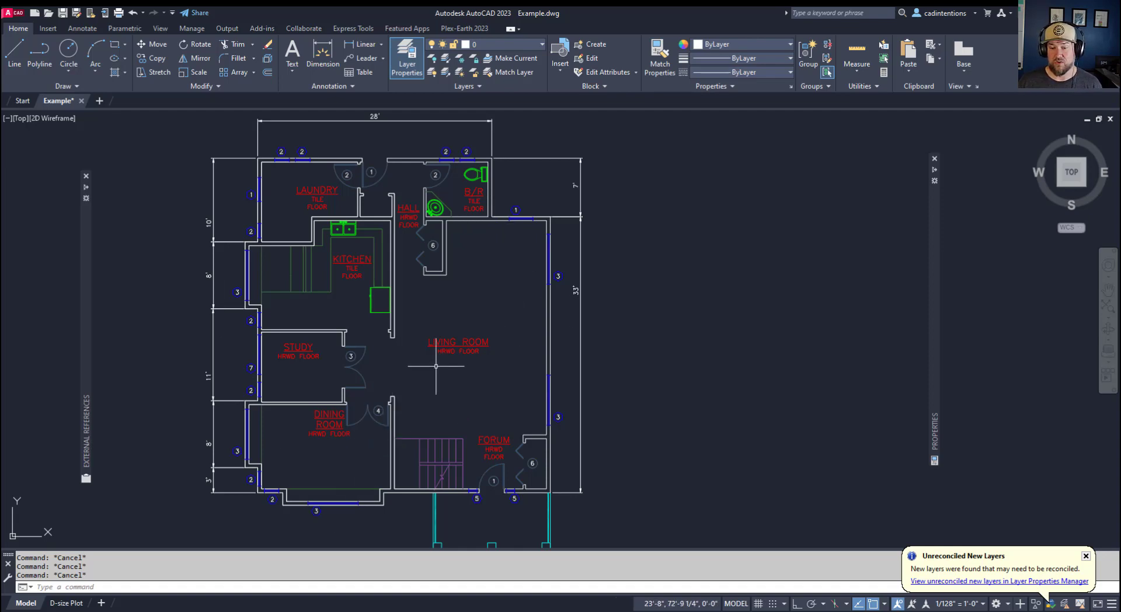
left_click(513, 386)
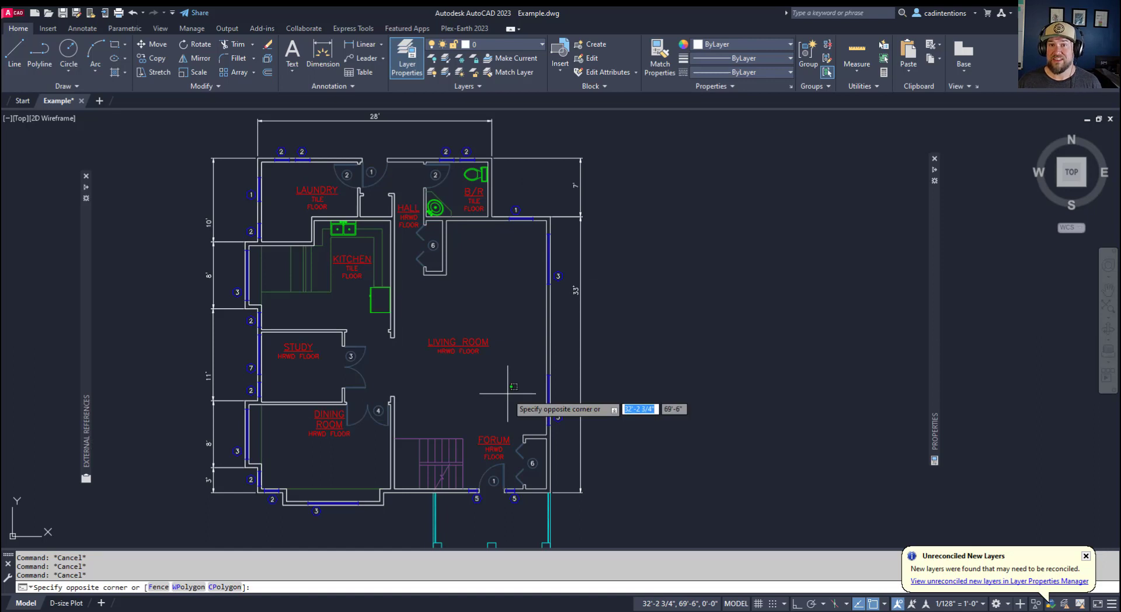